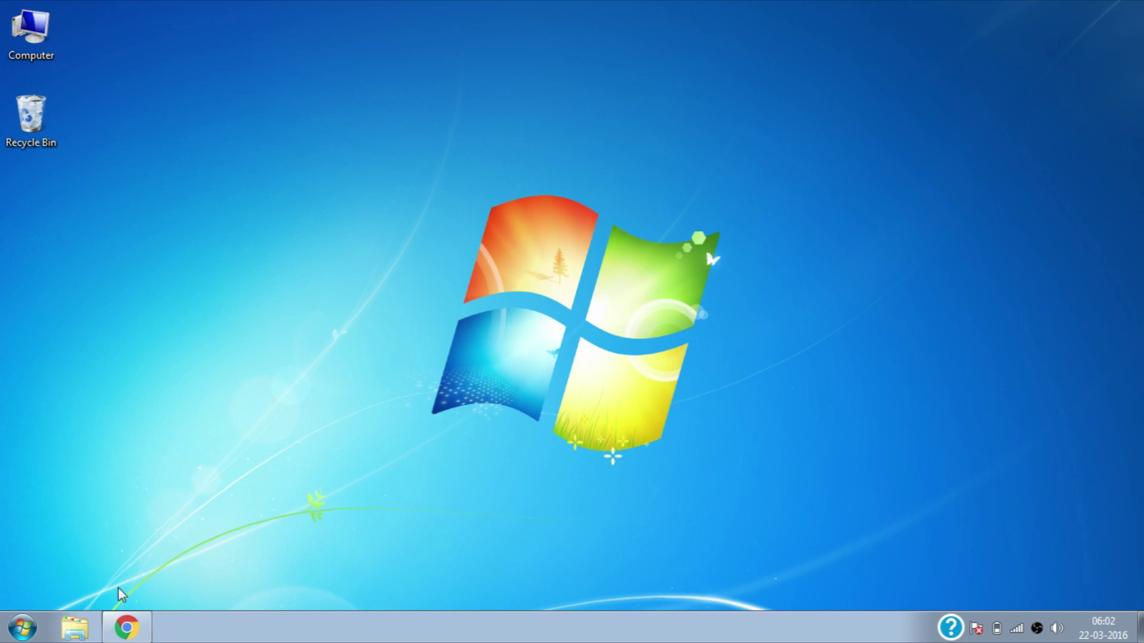
Step: In Chrome, search Google for "trayconizer" and open the Trayconizer 1.1.1 page from WhitSoft Development
click(127, 626)
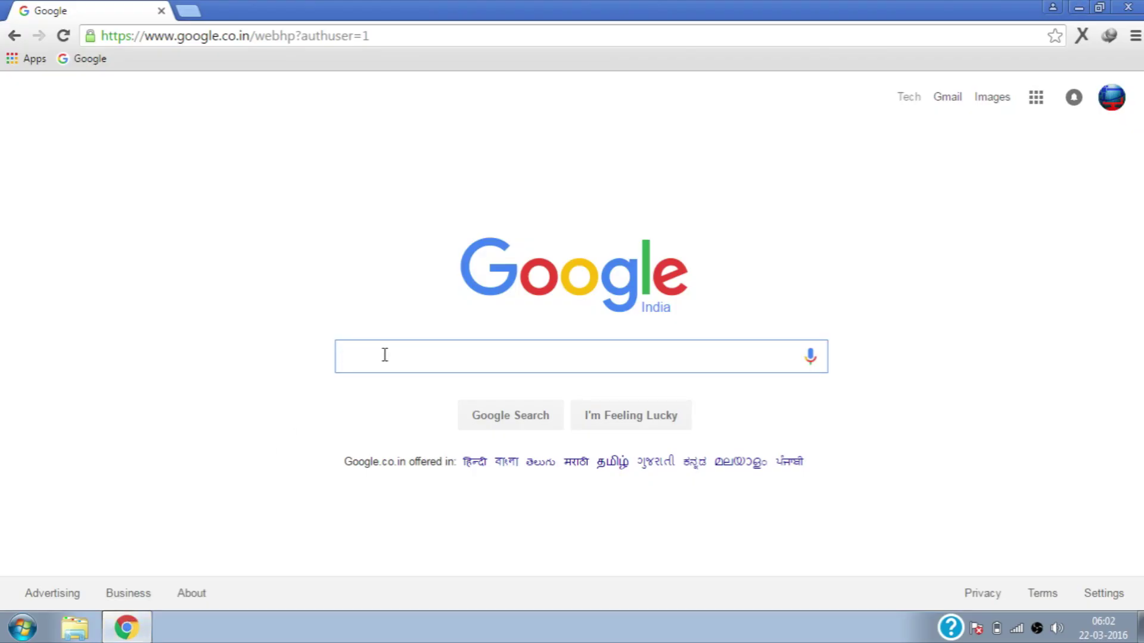
text(trayc)
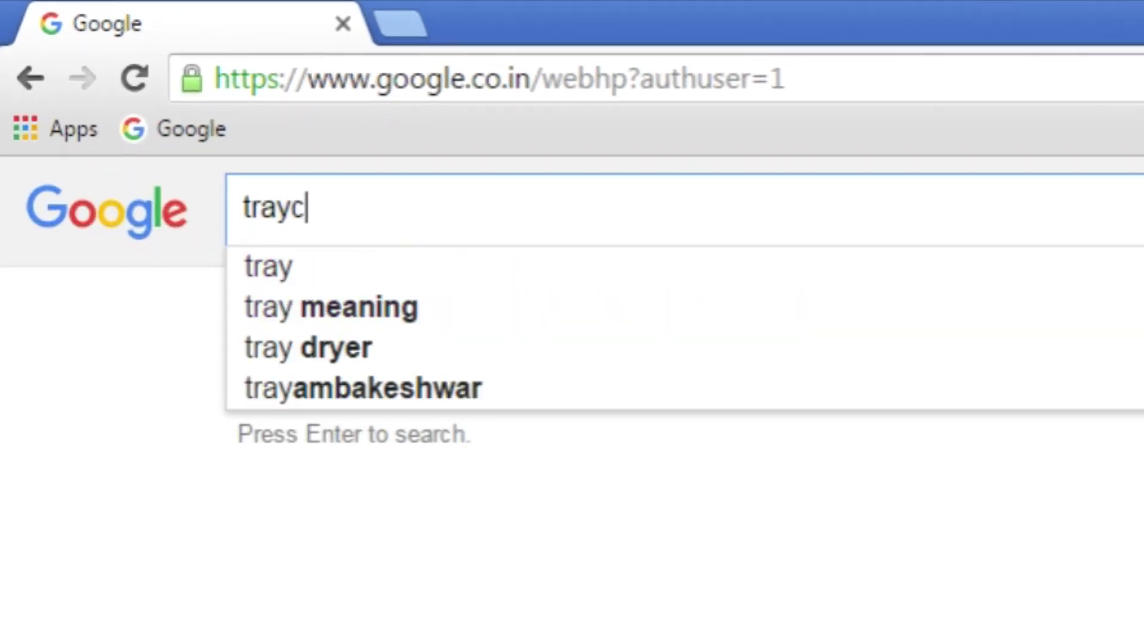
text(oni)
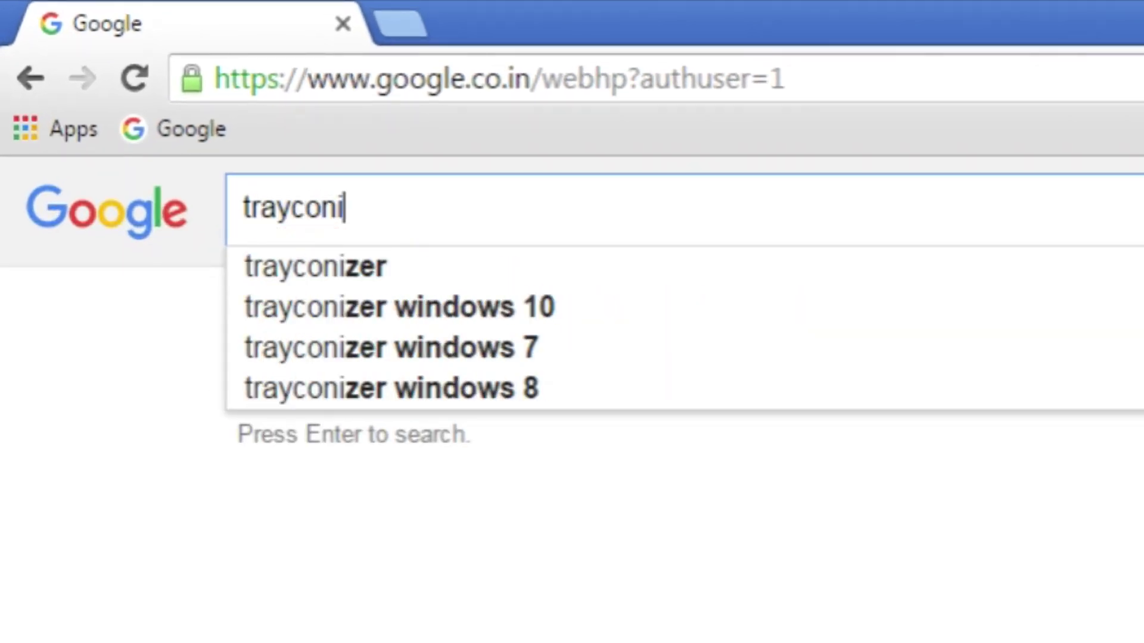
text(zer)
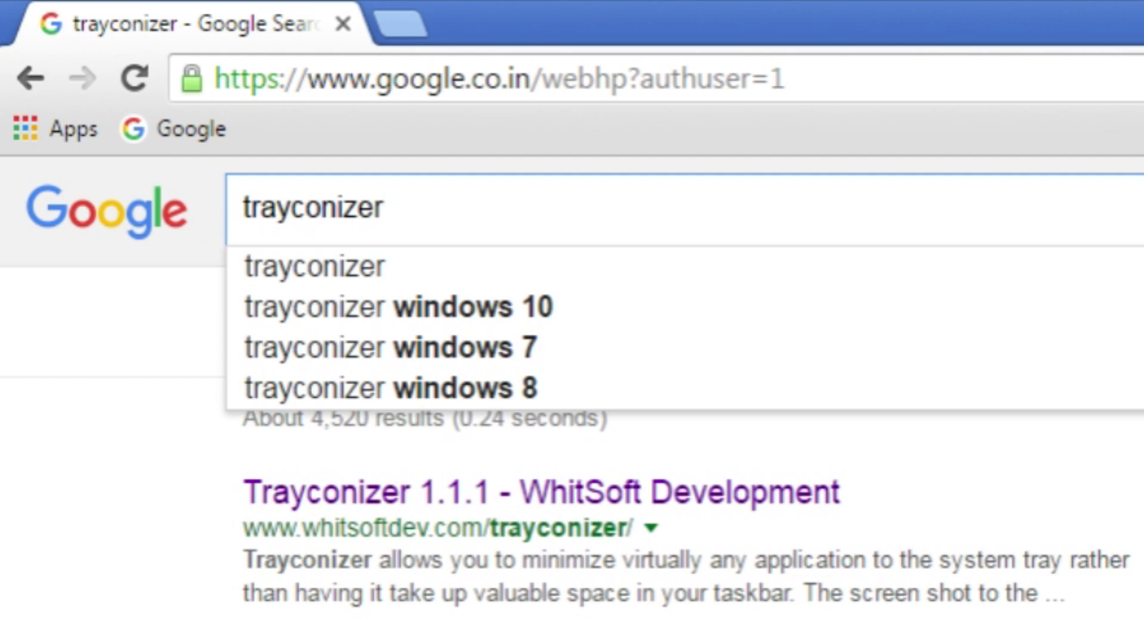
key(Return)
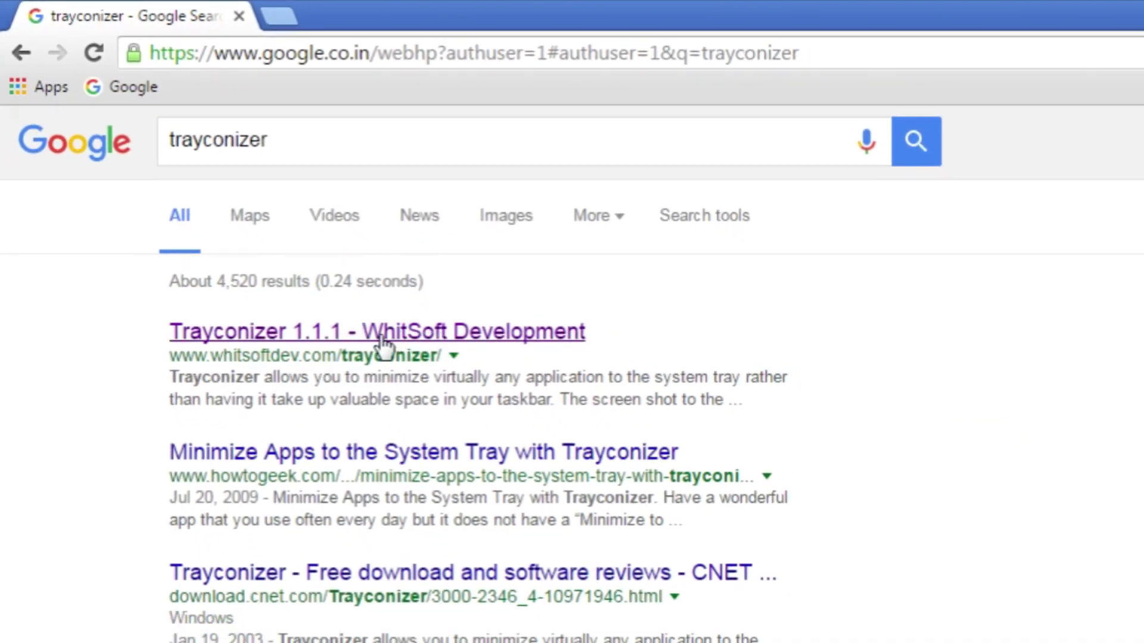
click(473, 334)
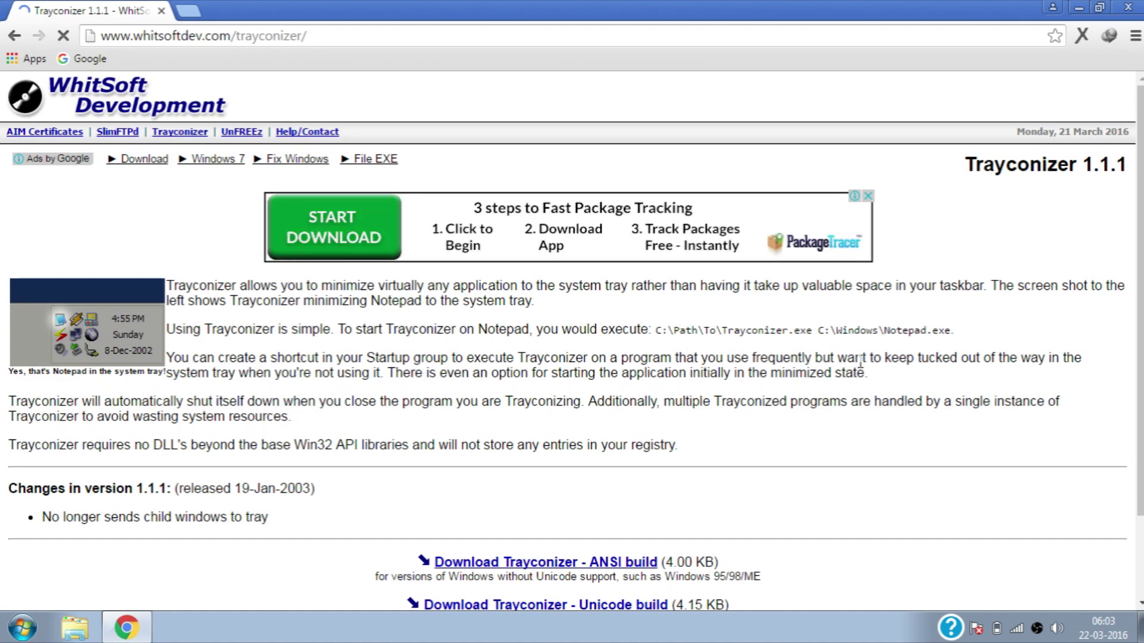
Step: Download the ANSI build of Trayconizer and show the downloaded trayconizera.zip in its folder
drag(1139, 380, 1139, 462)
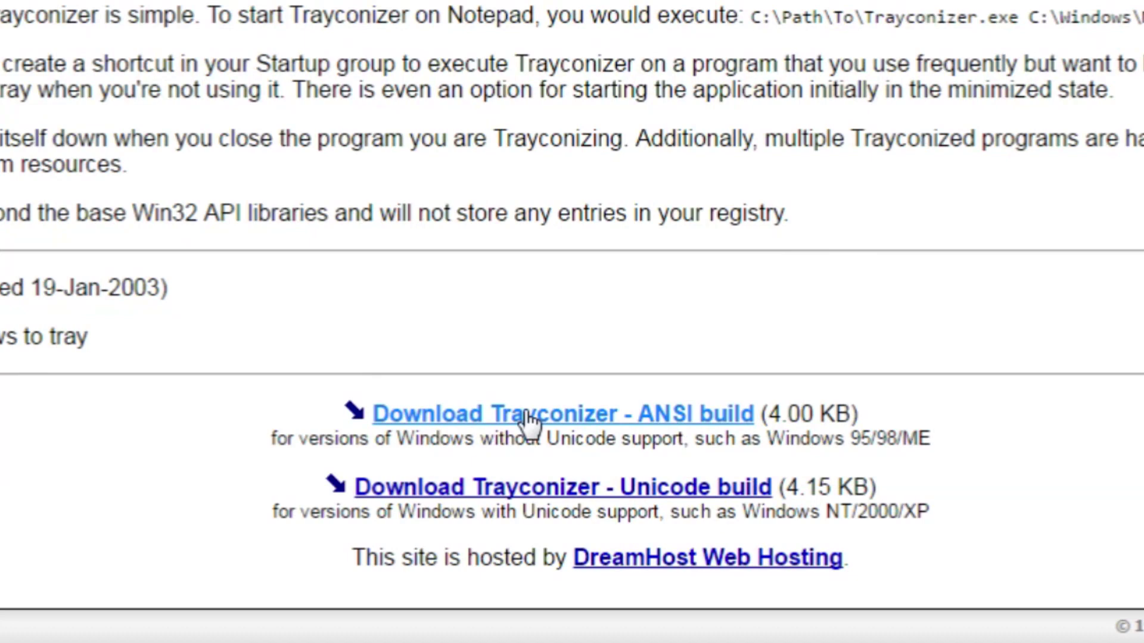
click(575, 434)
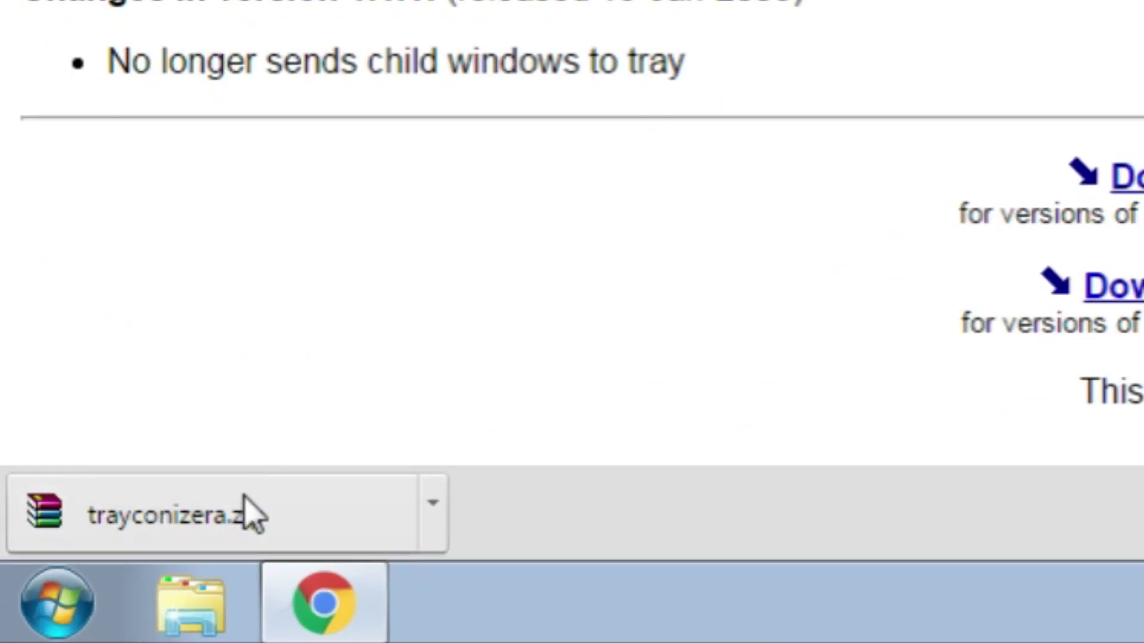
click(434, 523)
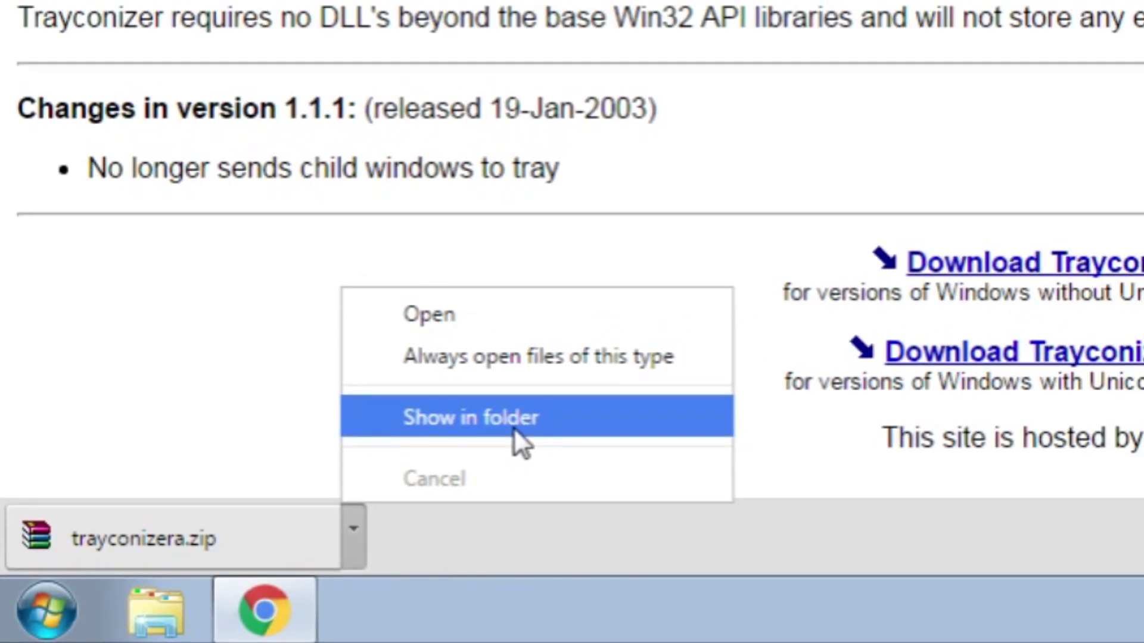
click(513, 427)
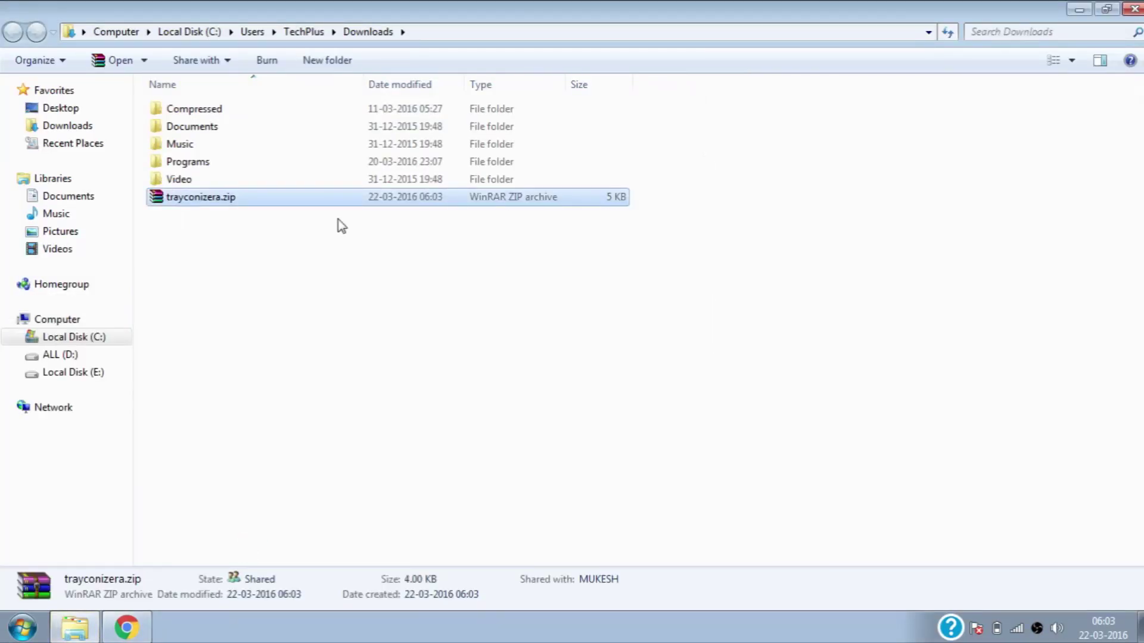
Step: Extract trayconizera.zip into its own trayconizera folder and open that folder
right_click(298, 202)
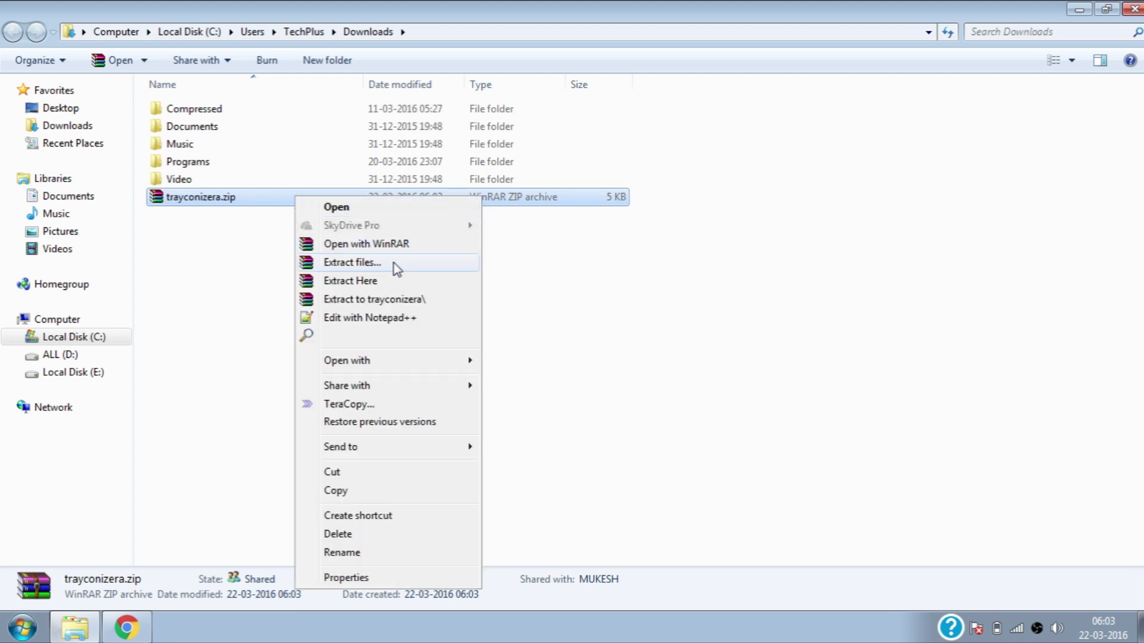
click(397, 299)
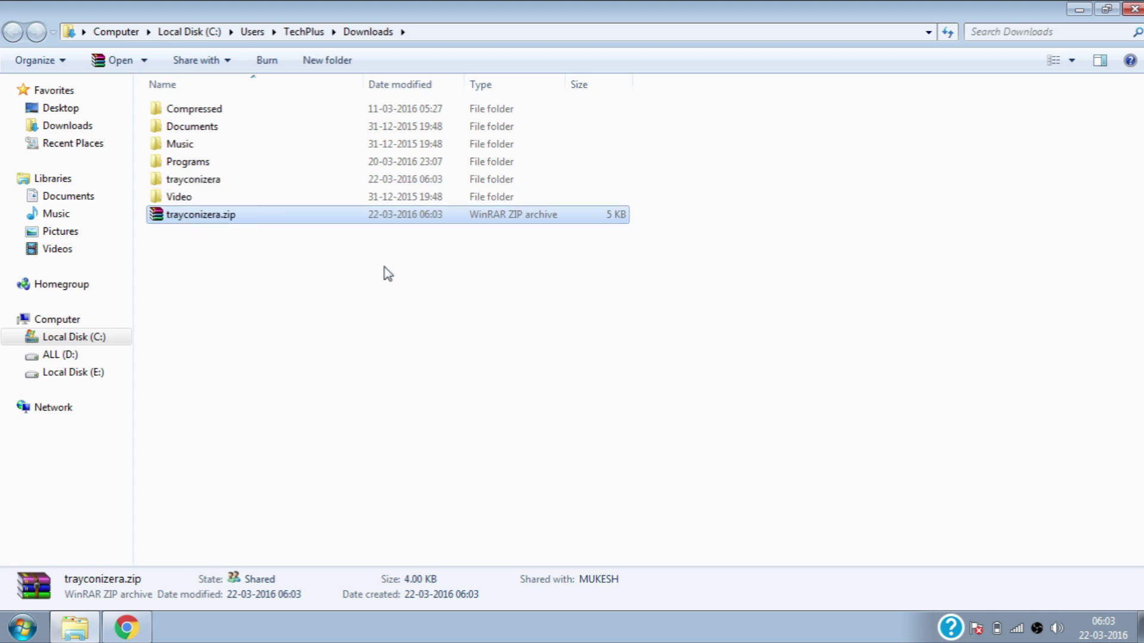
click(374, 182)
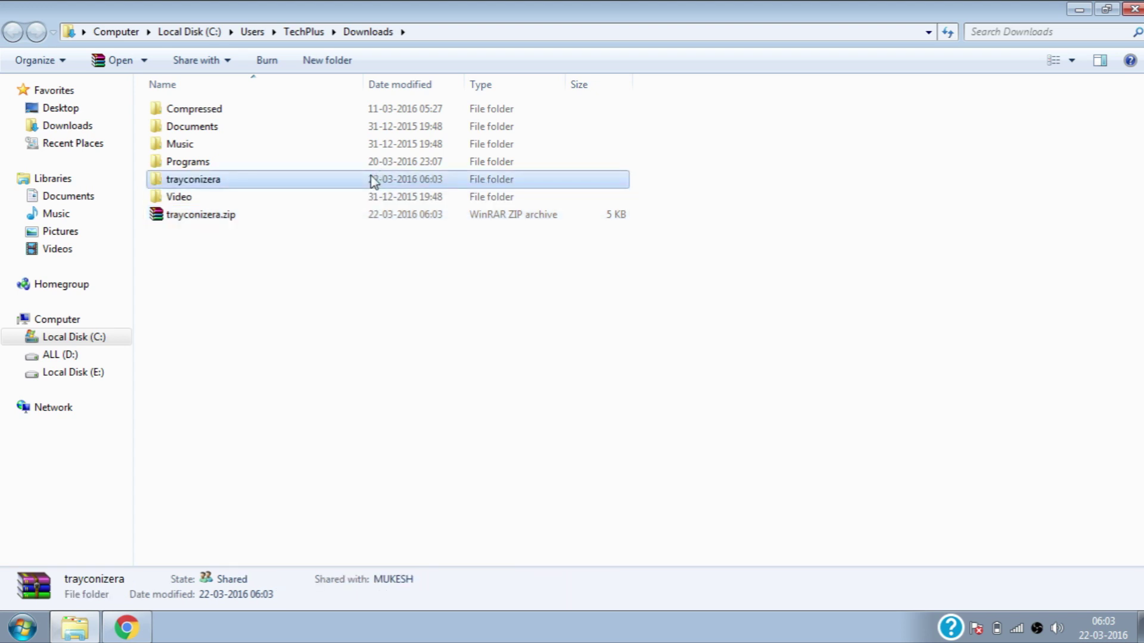
double_click(374, 181)
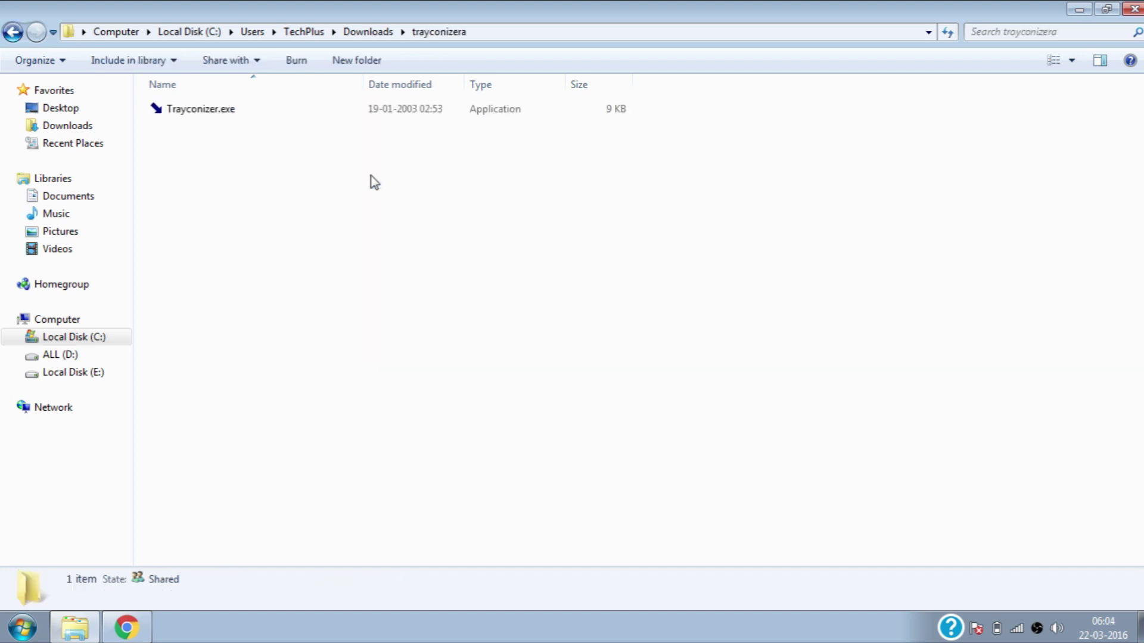
Step: Create a desktop shortcut for Trayconizer.exe, and close the Explorer and Chrome windows
click(313, 106)
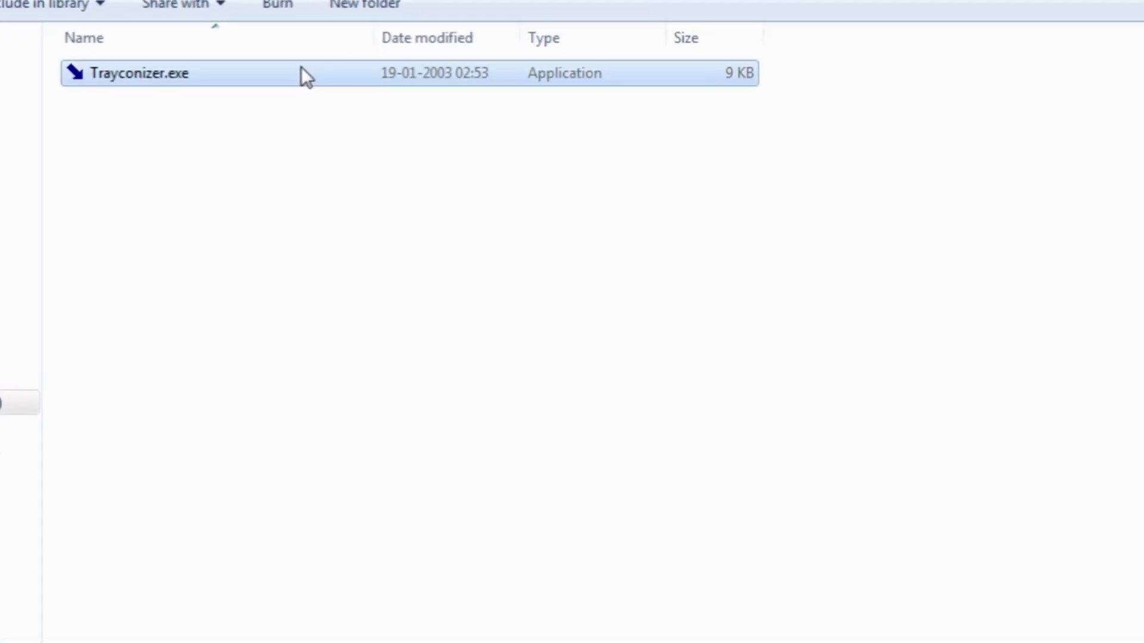
right_click(301, 72)
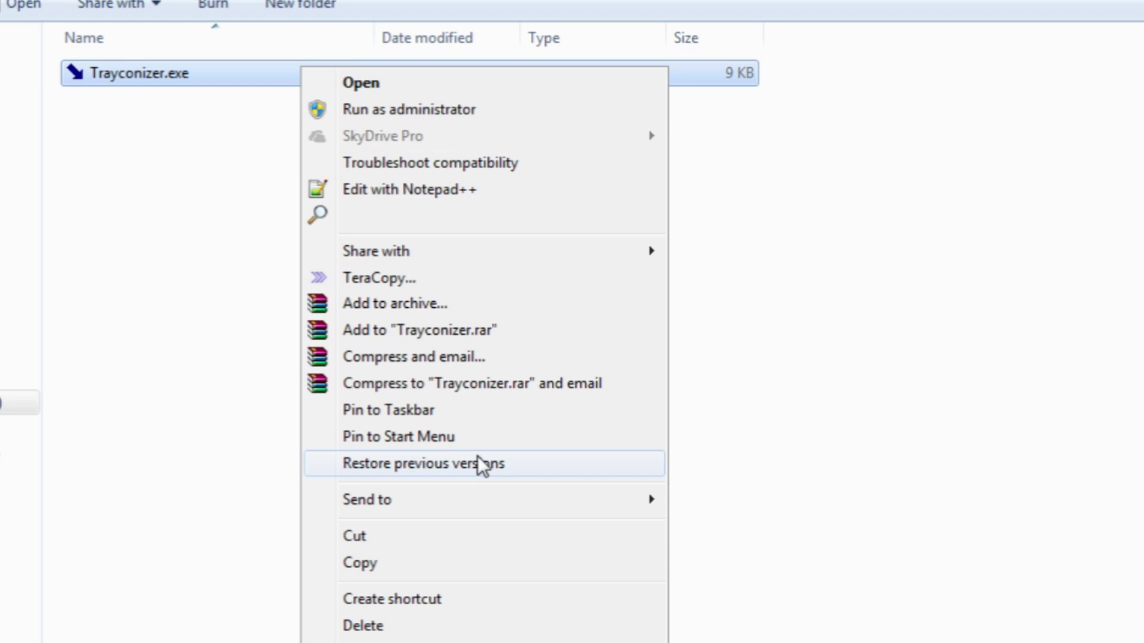
mouse_move(495, 498)
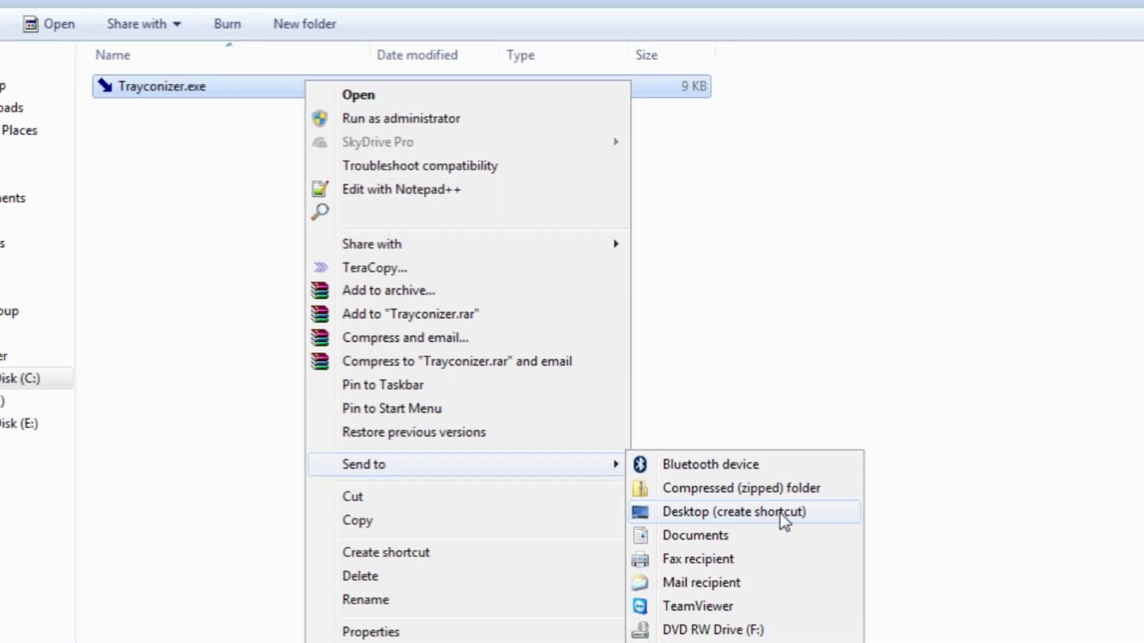
click(784, 522)
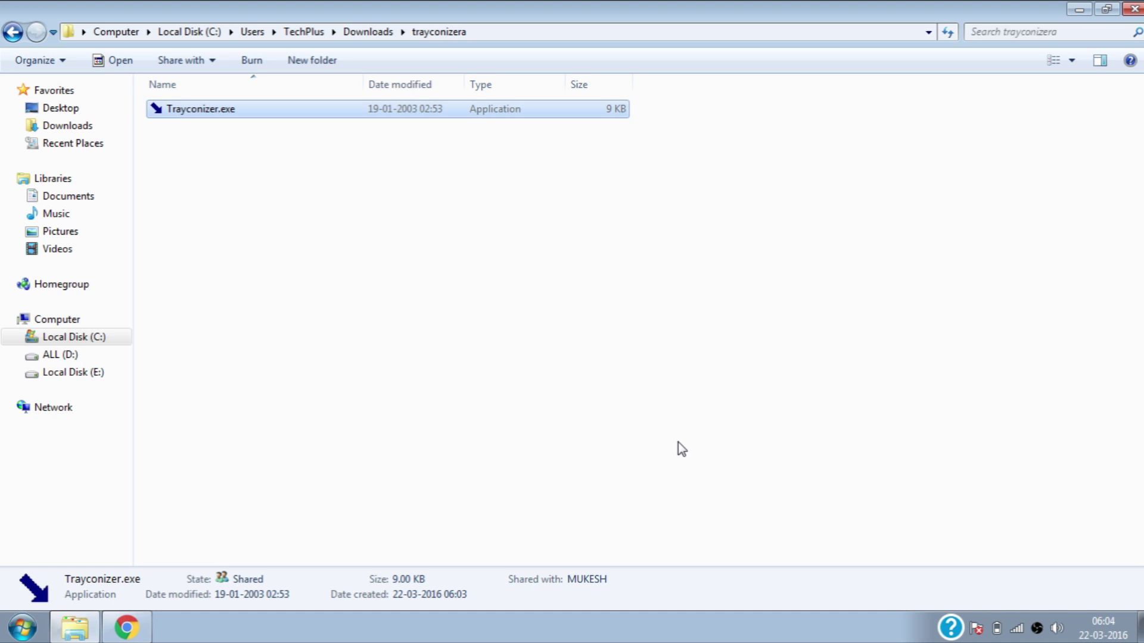
click(1139, 9)
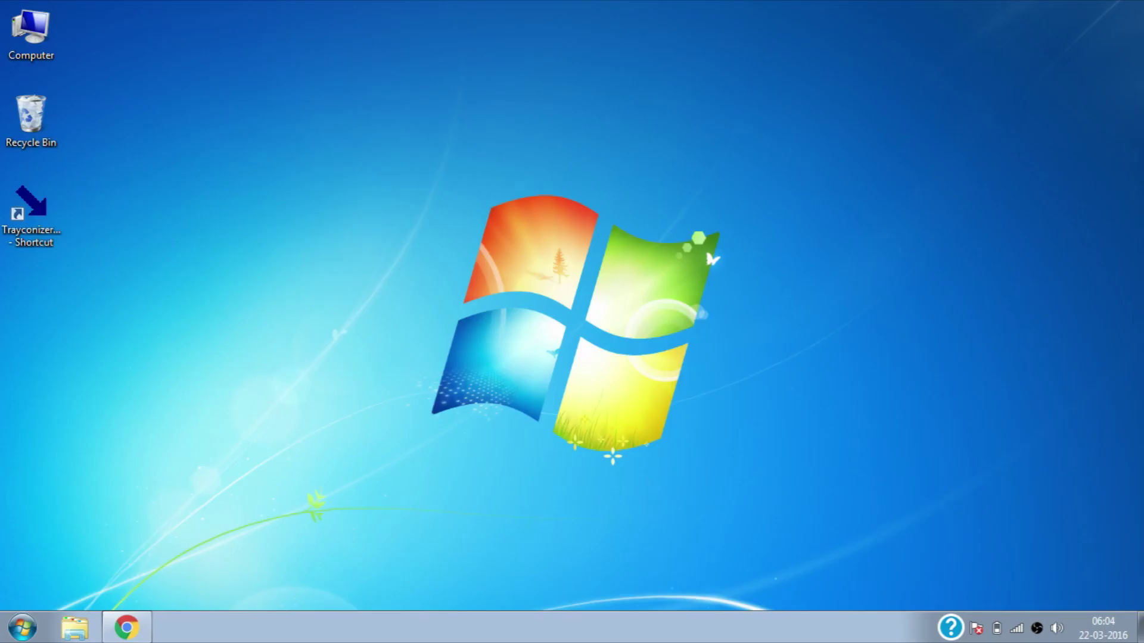
click(1129, 8)
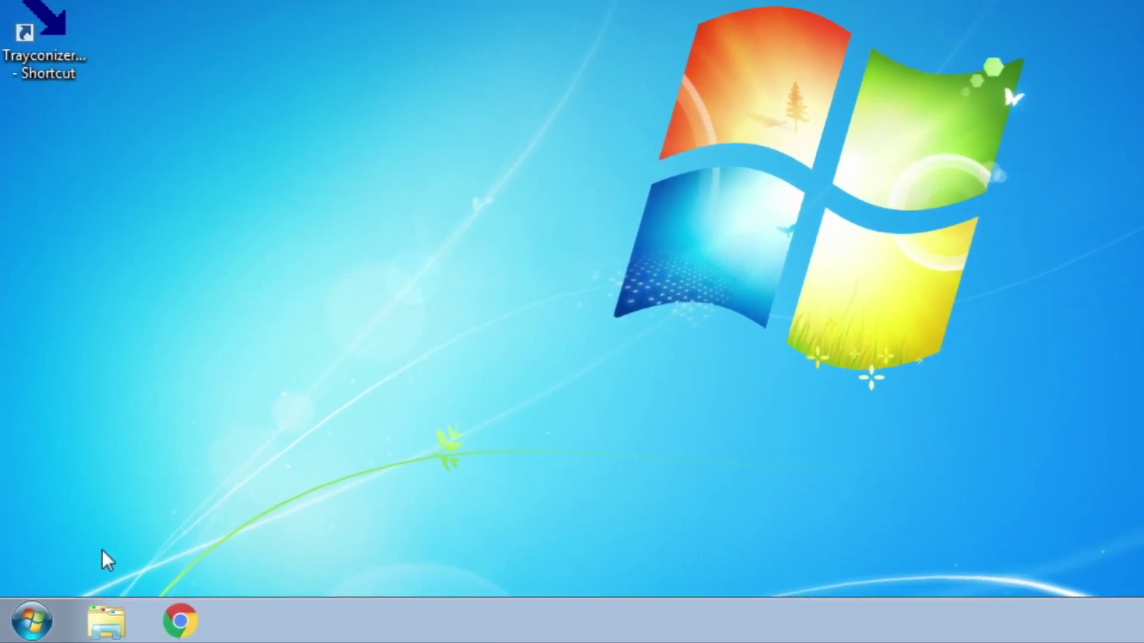
Step: Search the computer for Notepad and copy the full Target path from its shortcut properties
click(9, 633)
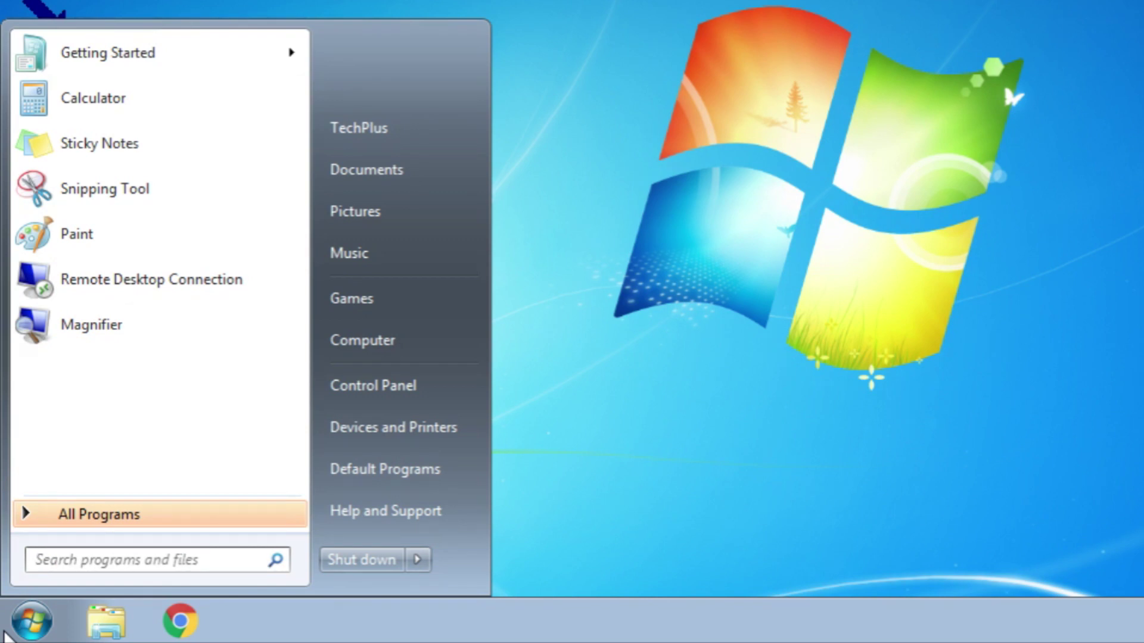
text(n)
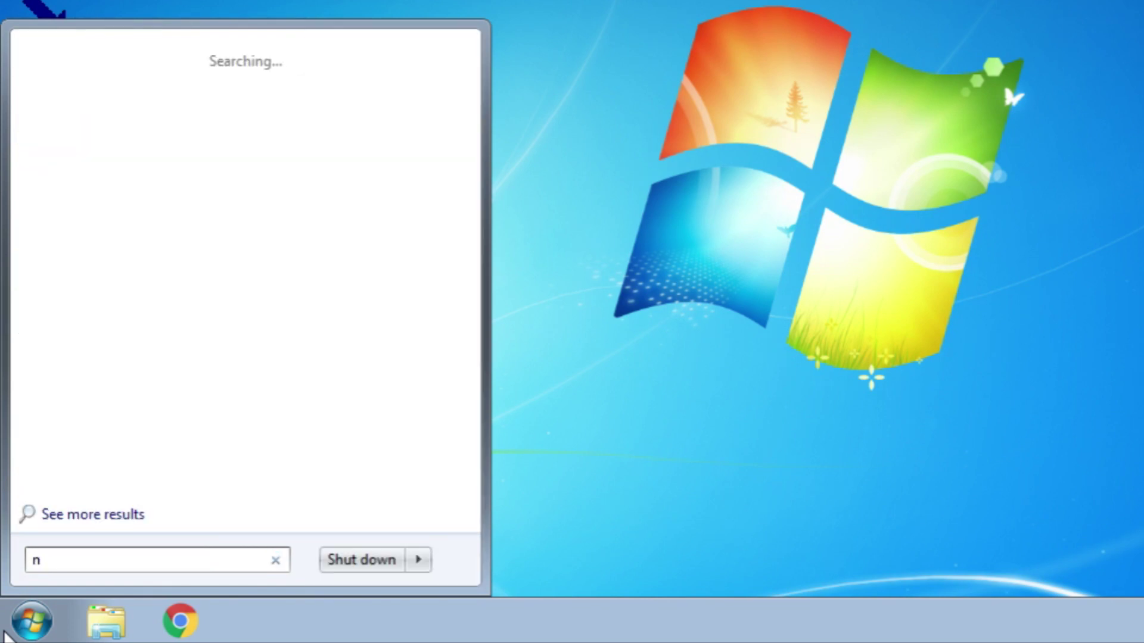
text(otepad)
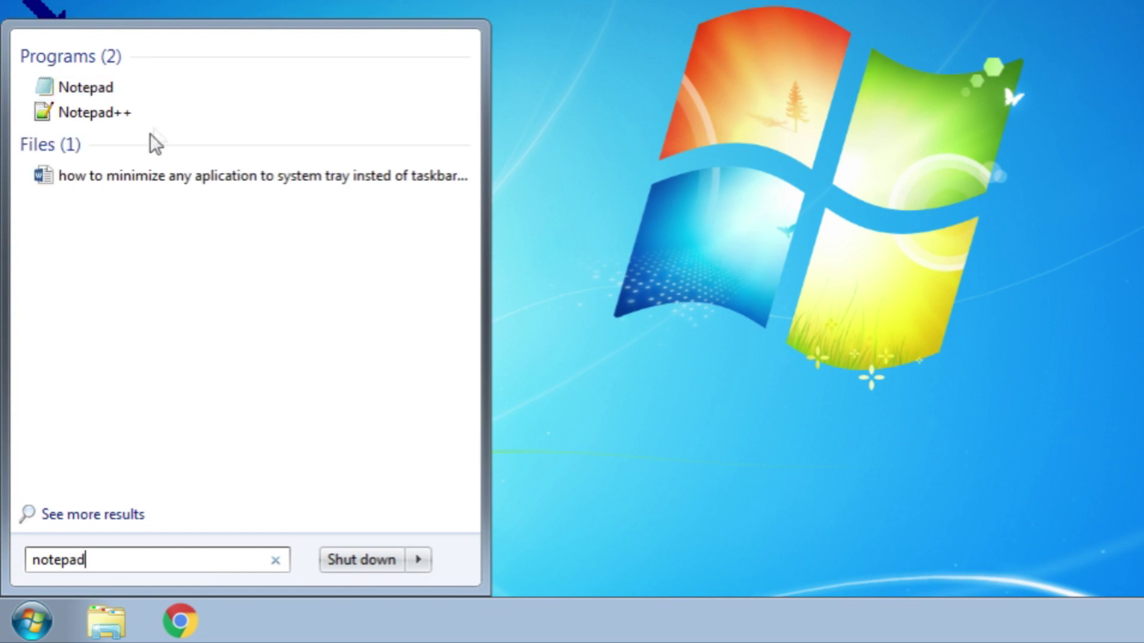
right_click(171, 99)
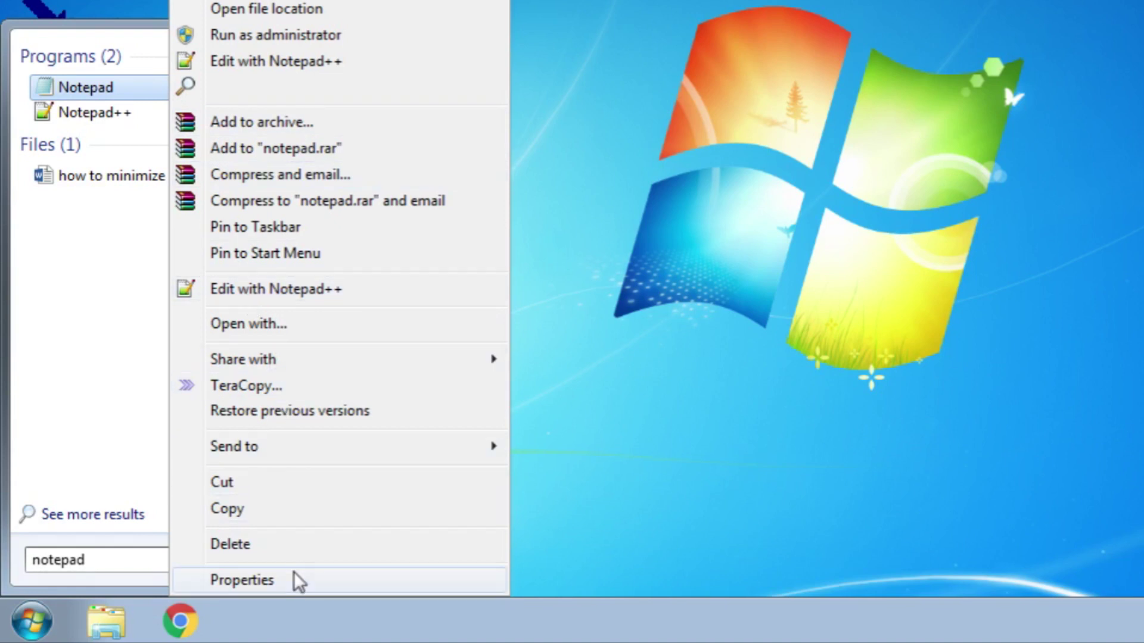
click(307, 580)
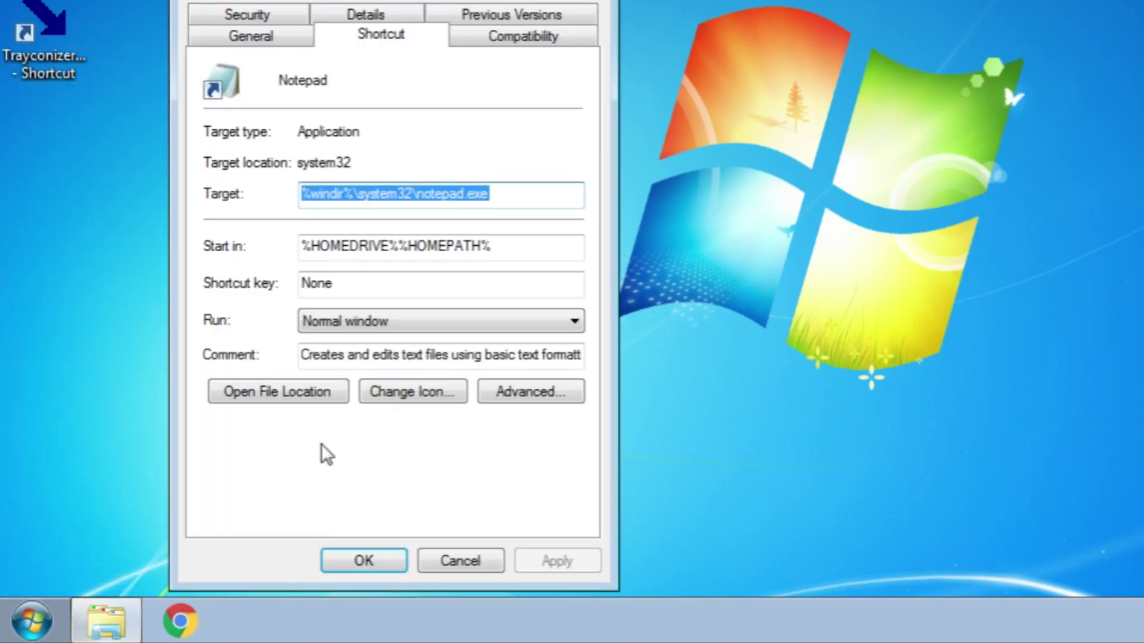
click(380, 38)
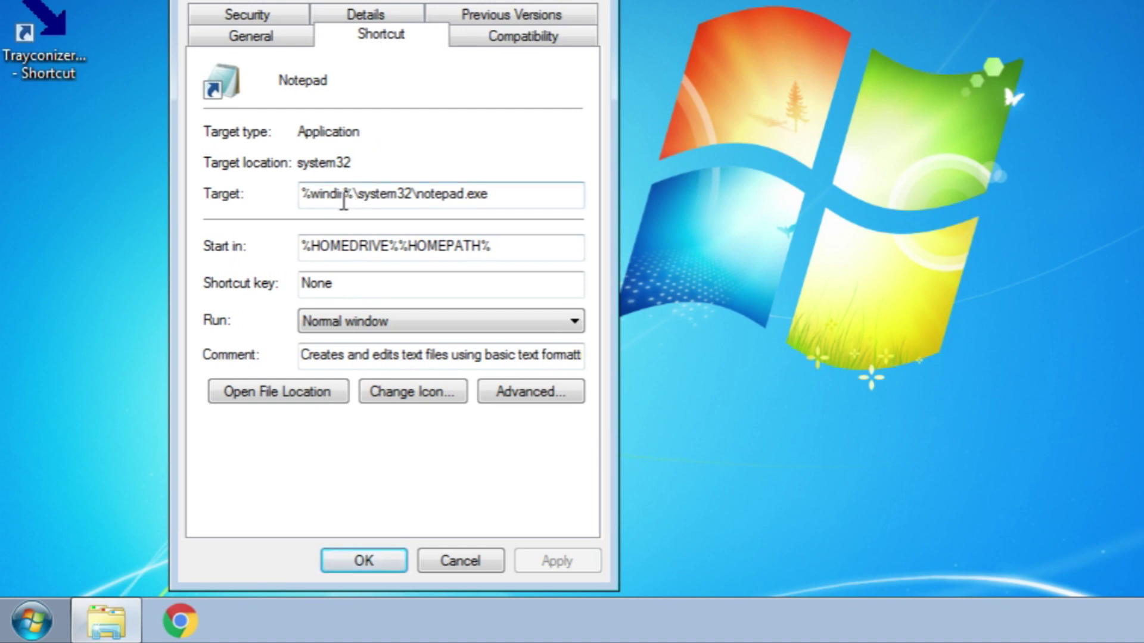
drag(489, 201, 296, 200)
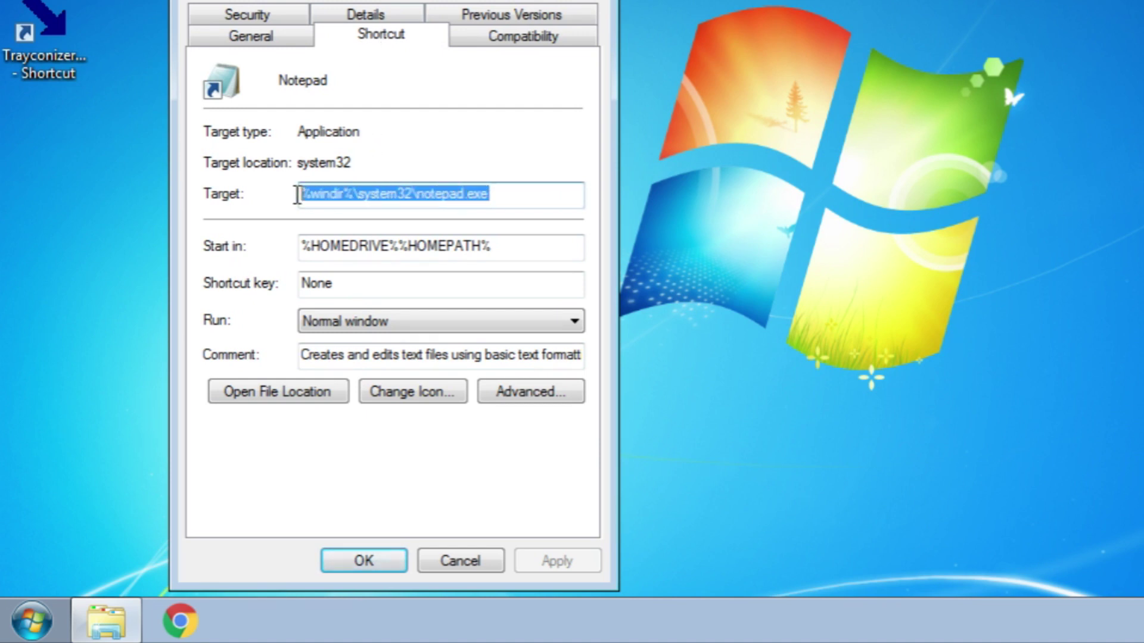
right_click(332, 199)
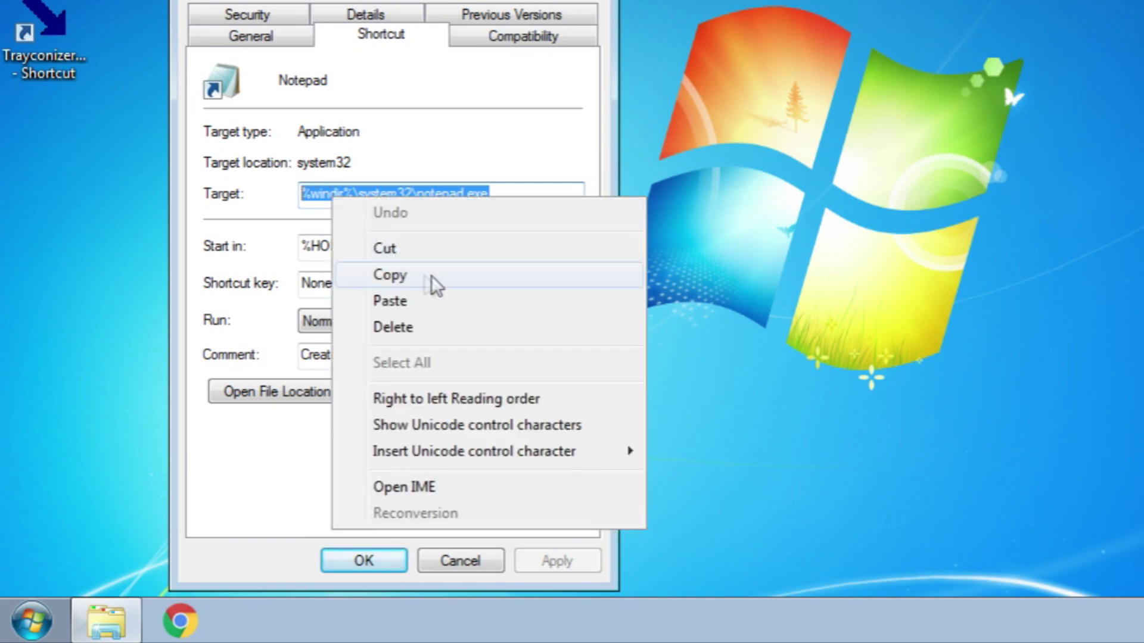
click(417, 283)
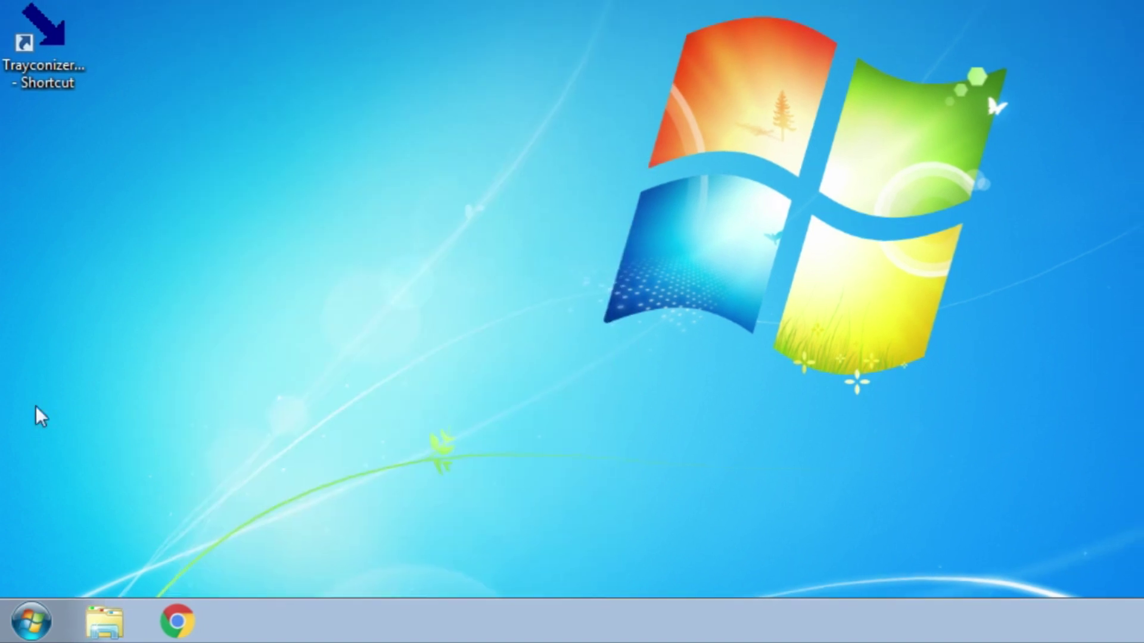
Step: Open Notepad with the sample text "test text", and minimize its window to the taskbar and restore it
key(super)
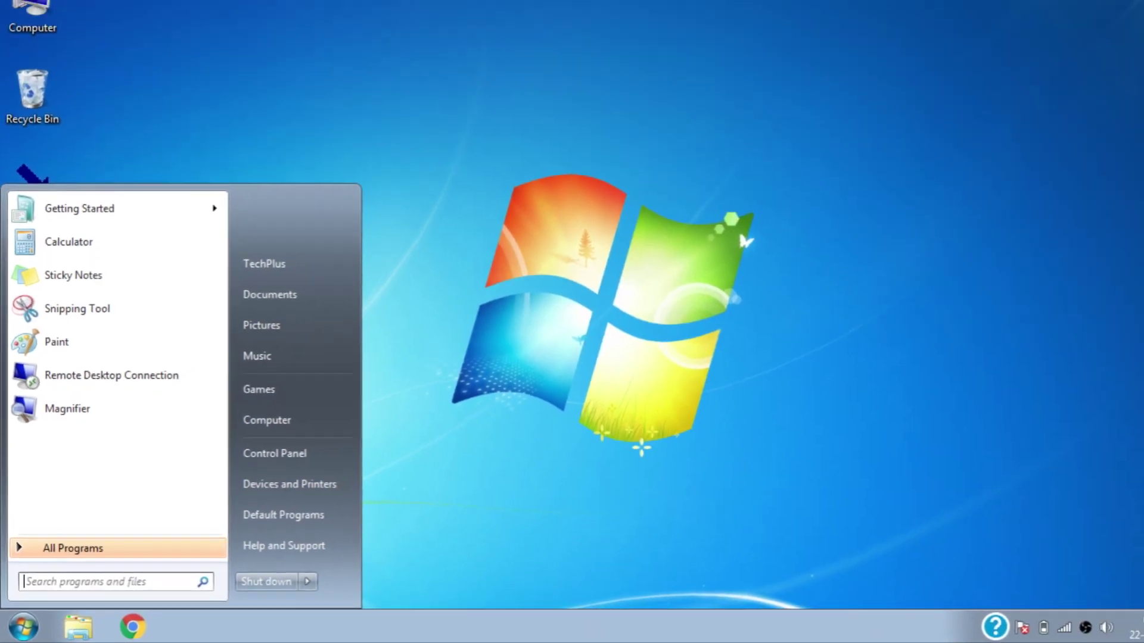
text(n)
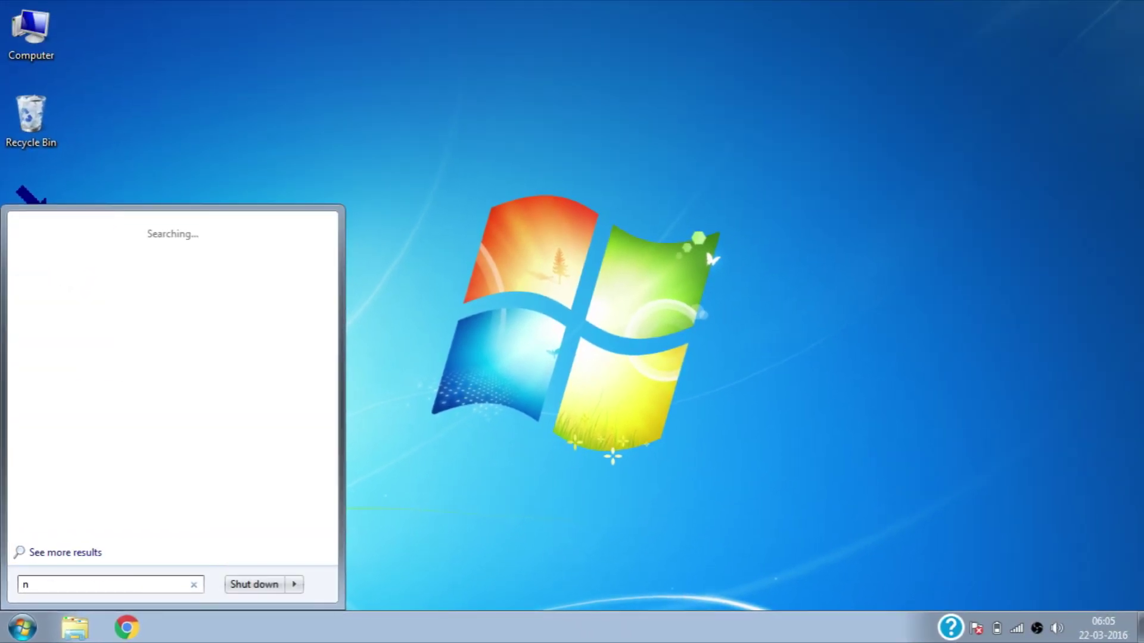
text(ote)
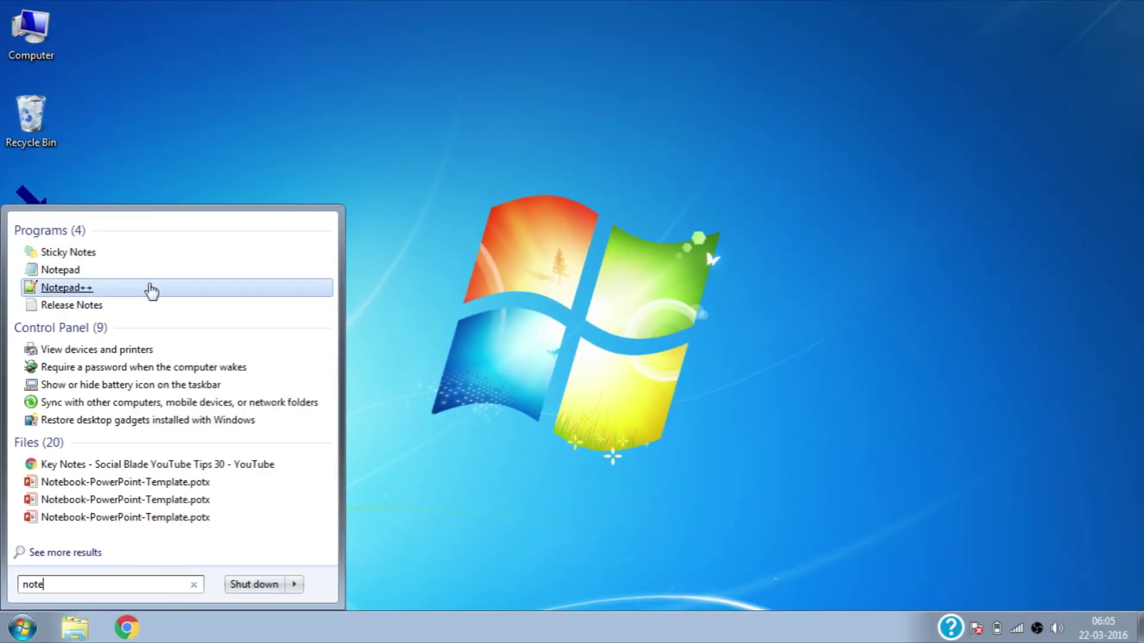
click(156, 284)
text(te)
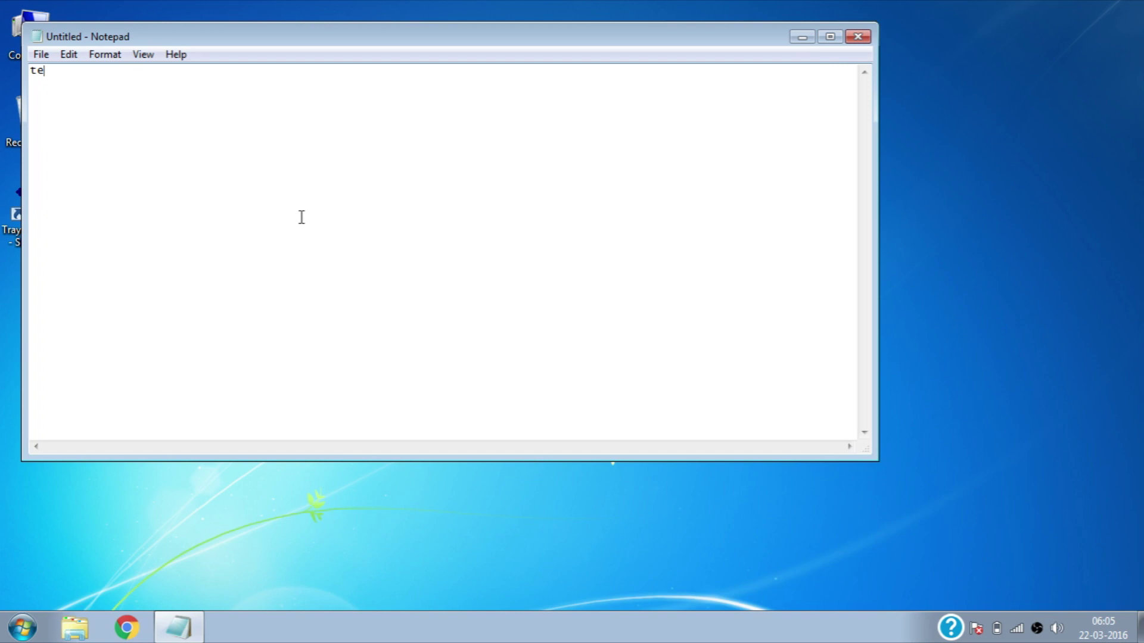
text(st text)
click(803, 37)
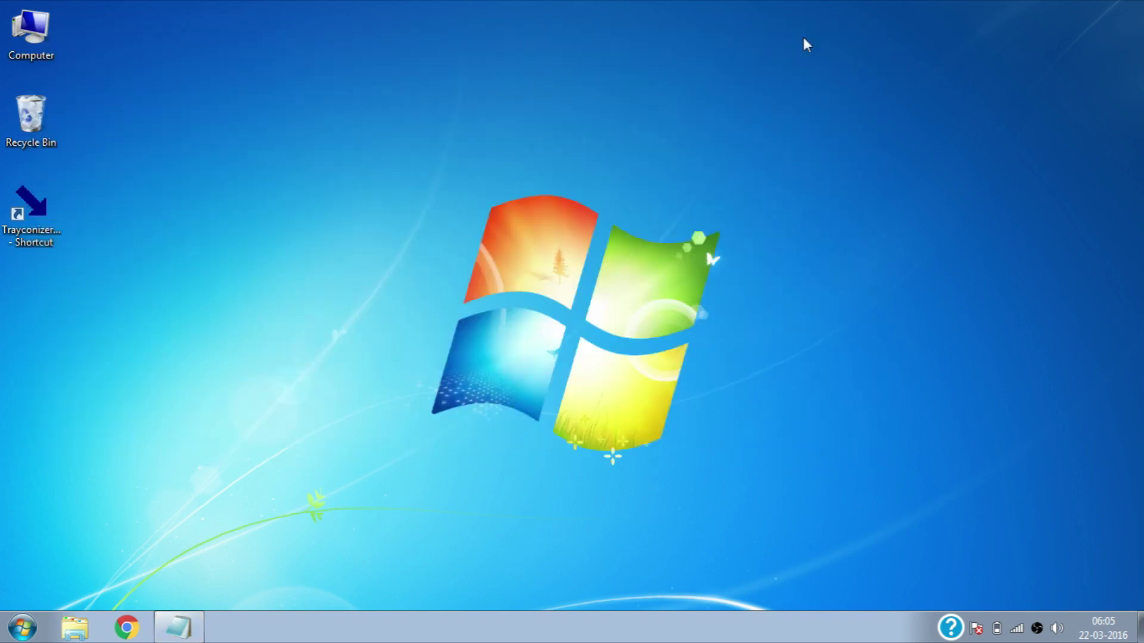
click(184, 631)
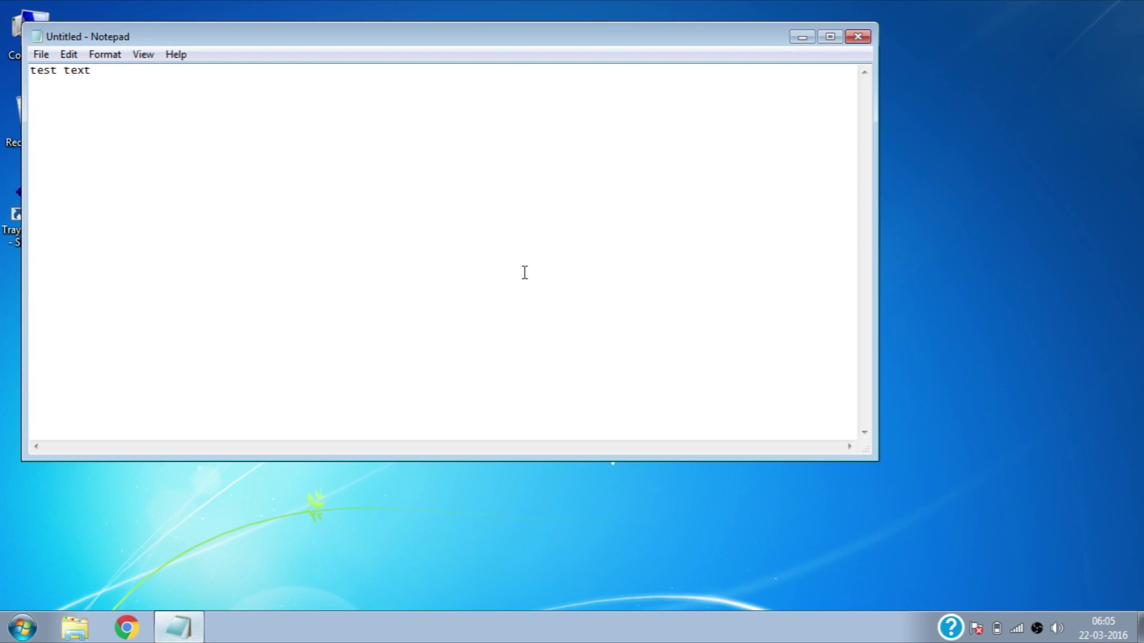
Step: Discard the open Notepad text and append a space and the copied path %windir%\system32\notepad.exe to the Trayconizer desktop shortcut's Target
click(857, 38)
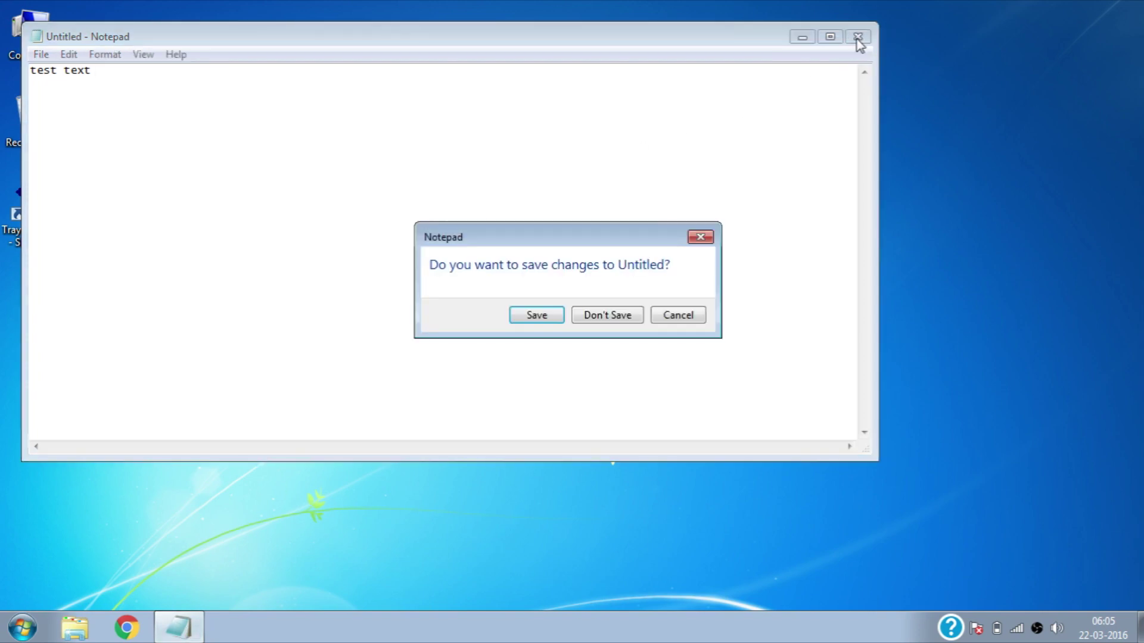
click(616, 321)
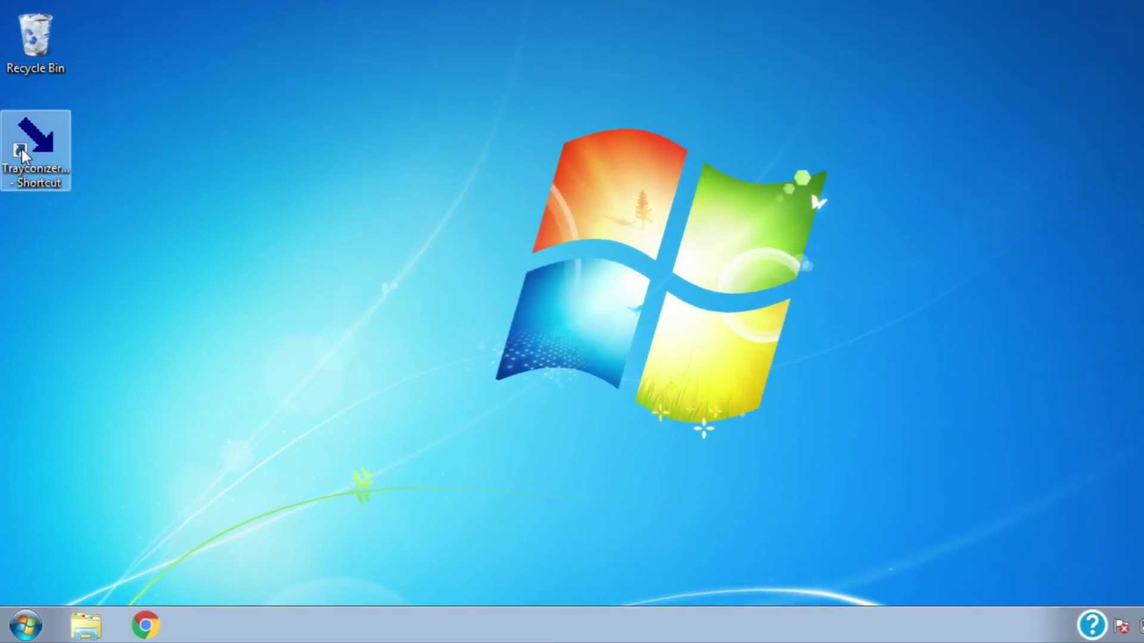
right_click(23, 110)
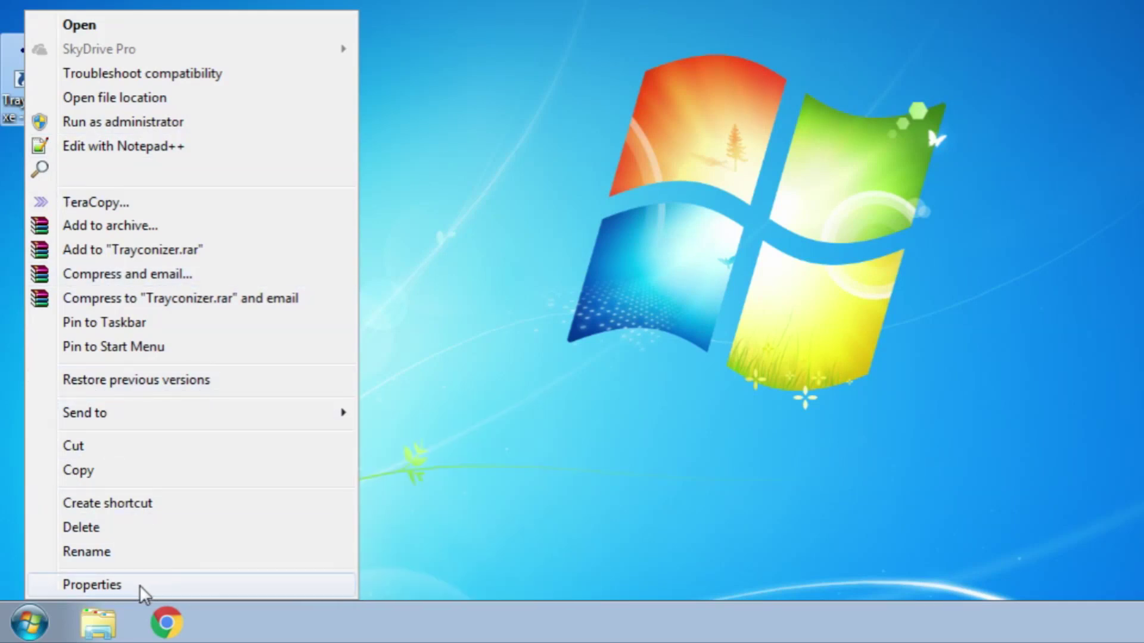
click(165, 585)
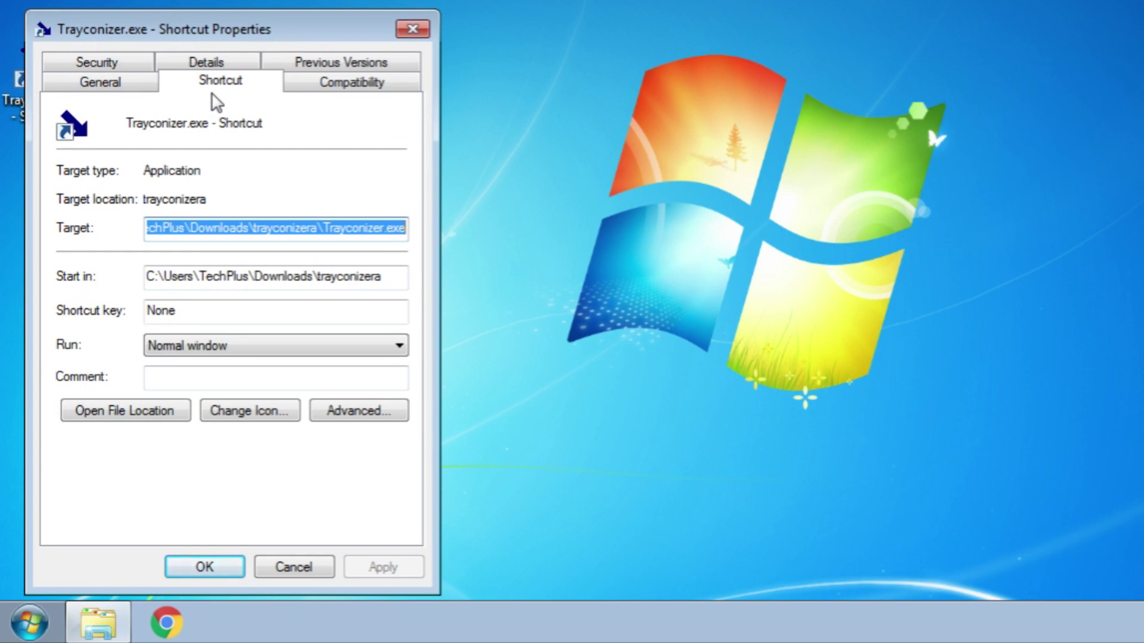
click(245, 238)
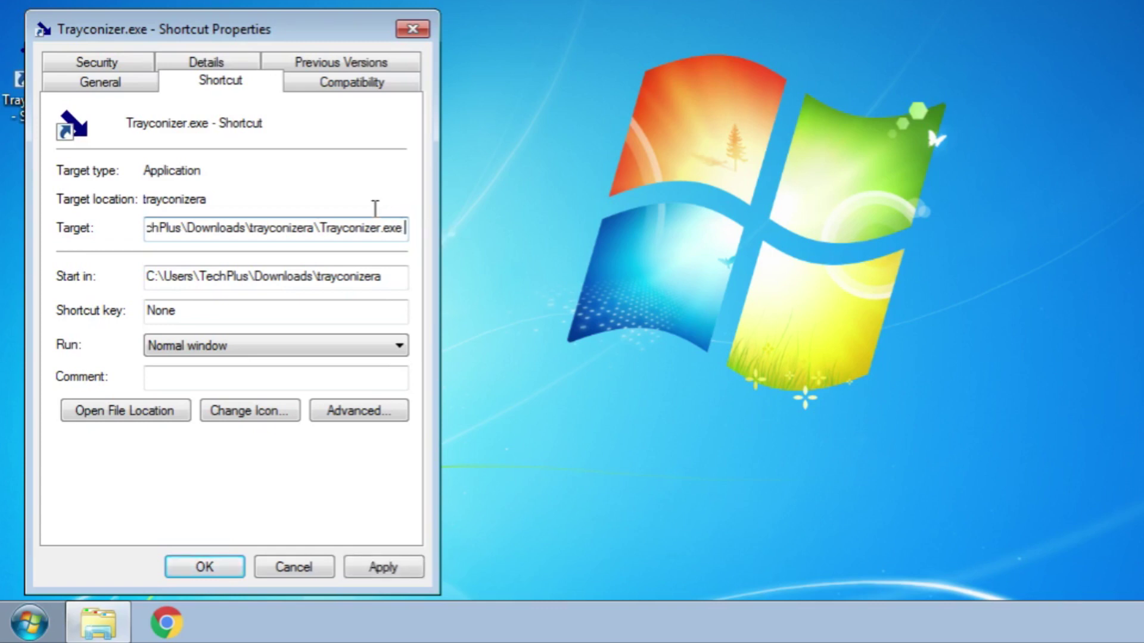
right_click(406, 227)
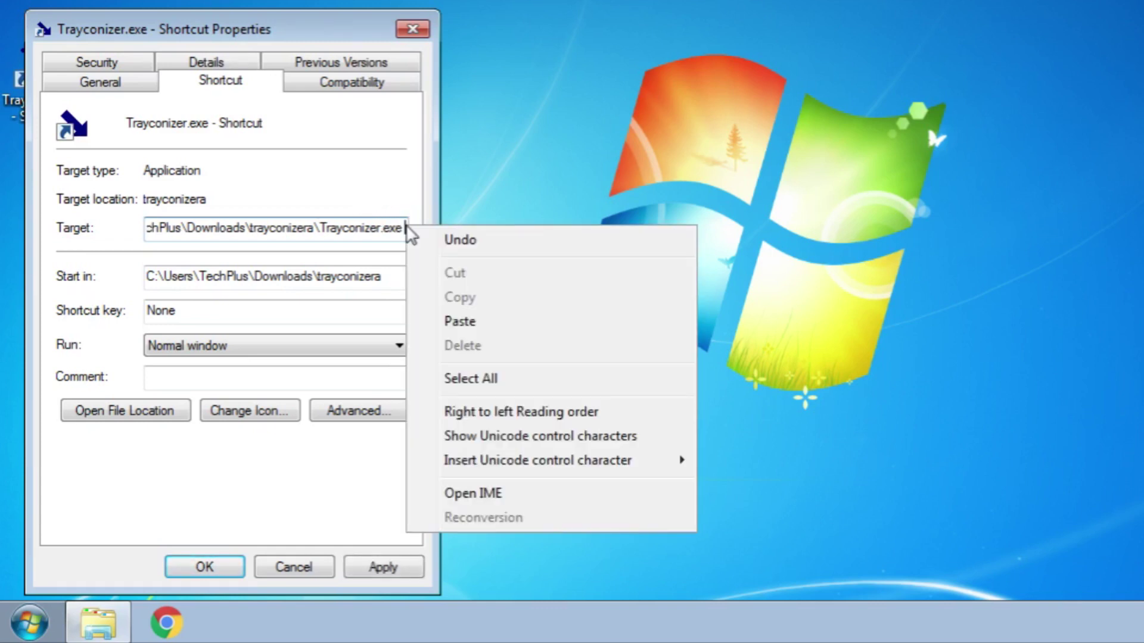
click(492, 321)
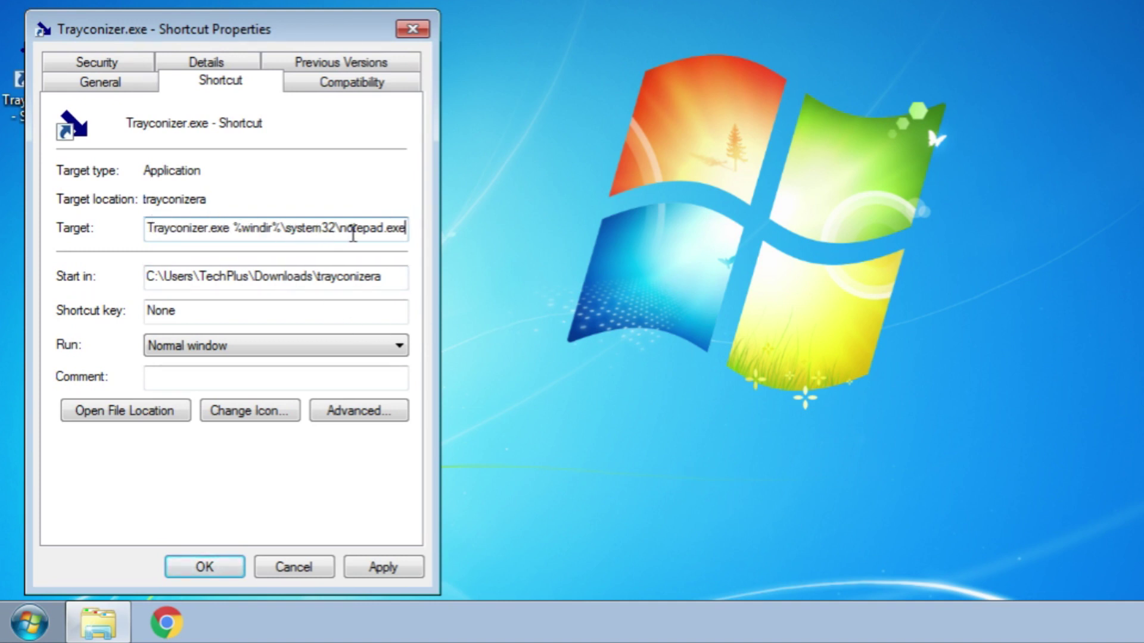
click(380, 567)
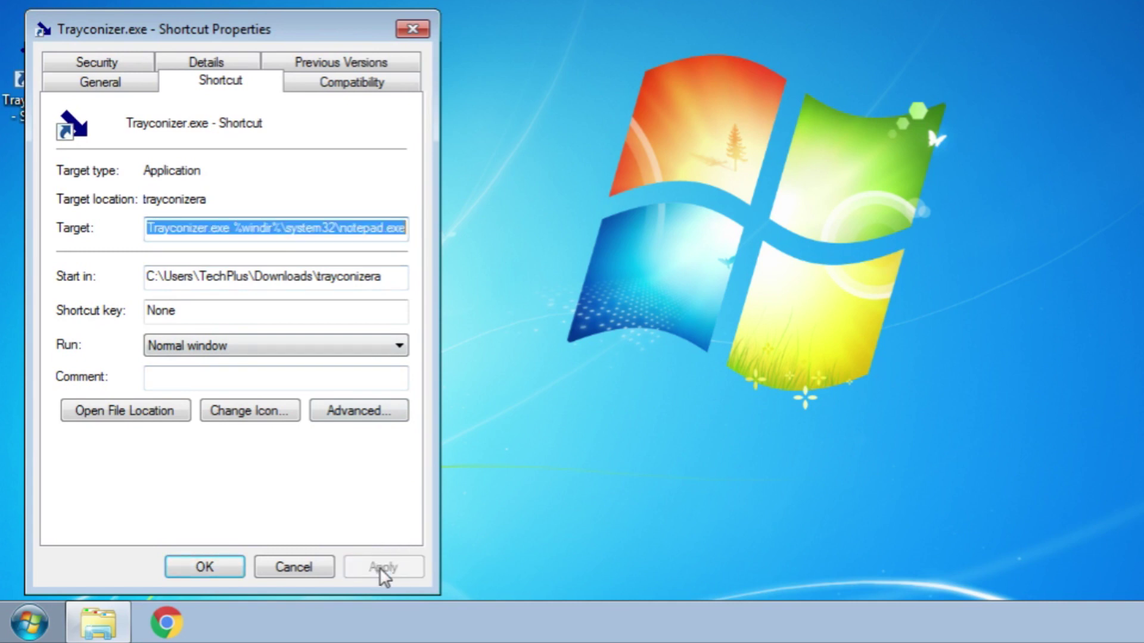
click(206, 567)
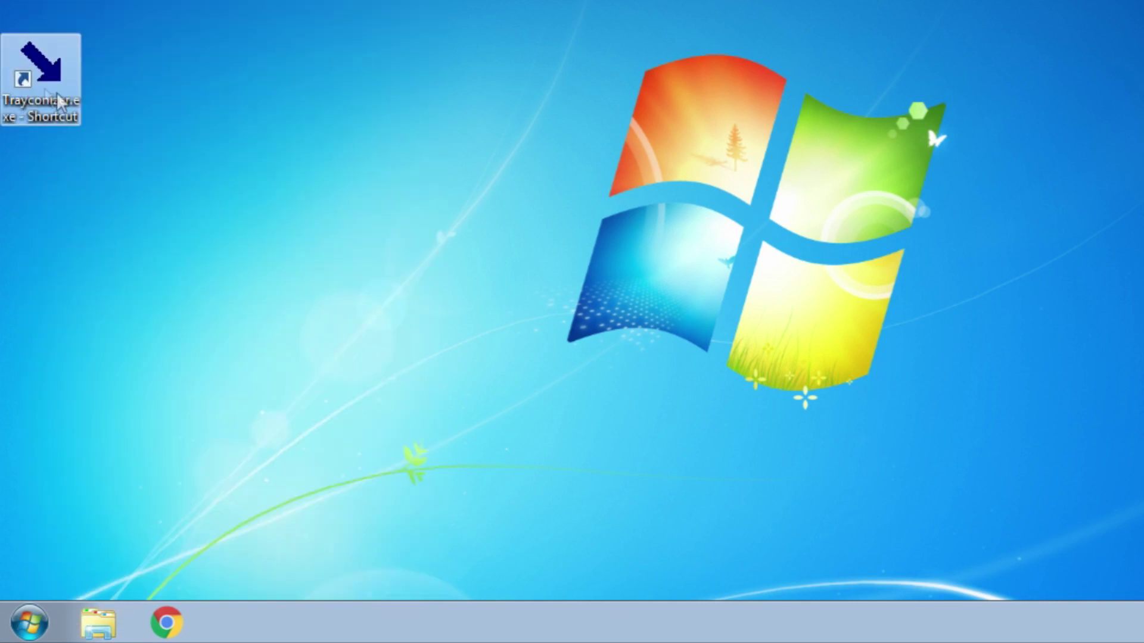
Step: Rename the Trayconizer desktop shortcut as Notepad
right_click(50, 111)
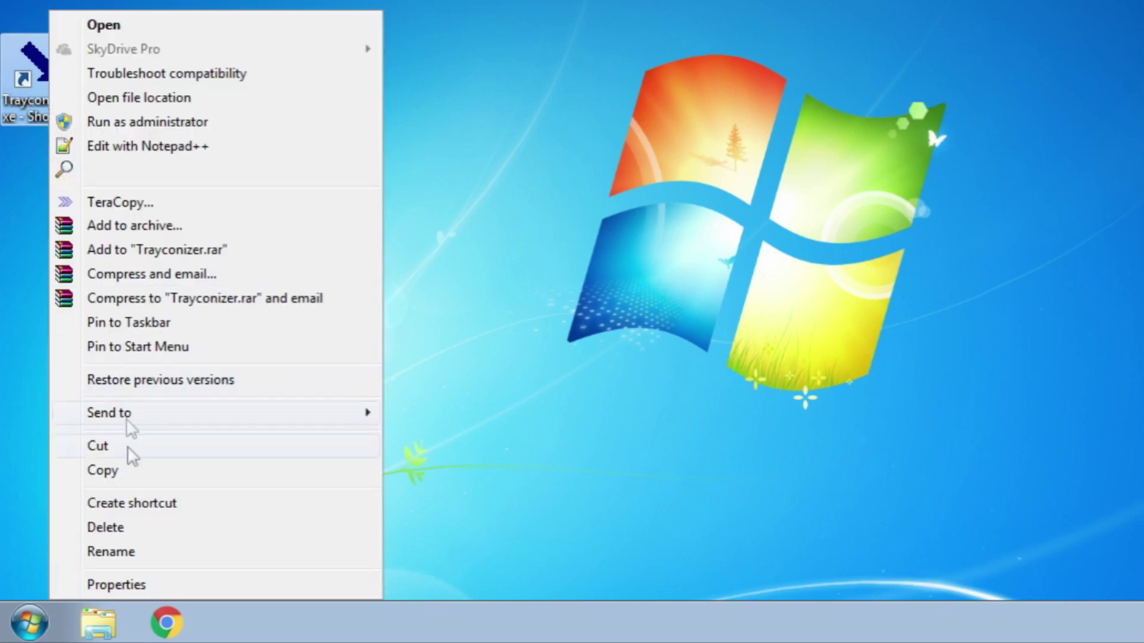
click(110, 552)
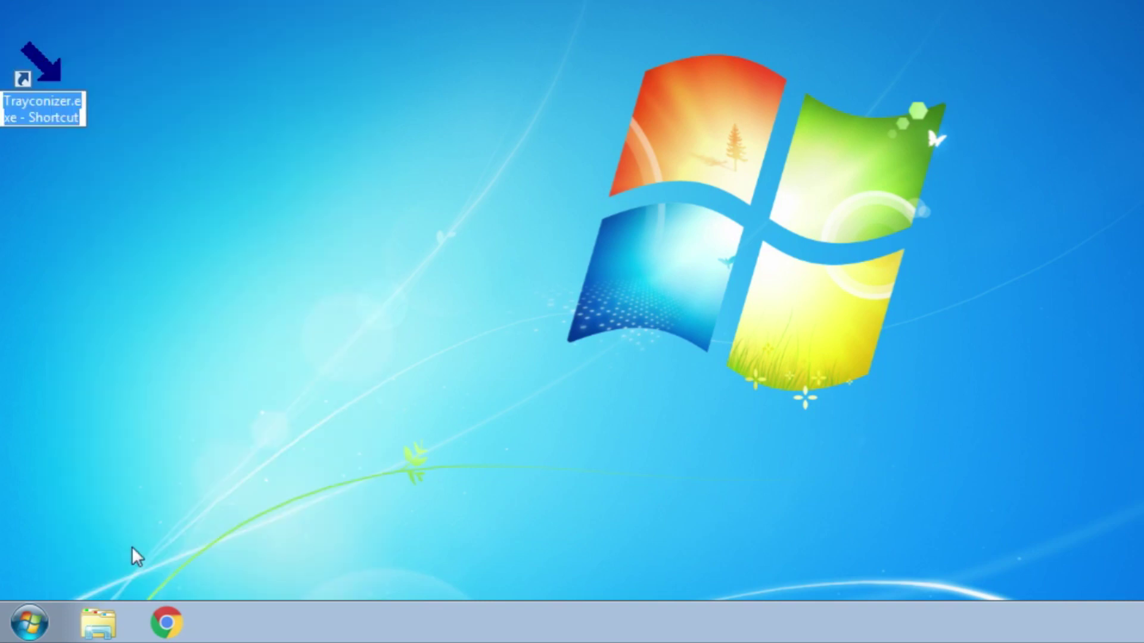
text(Notepad)
click(399, 172)
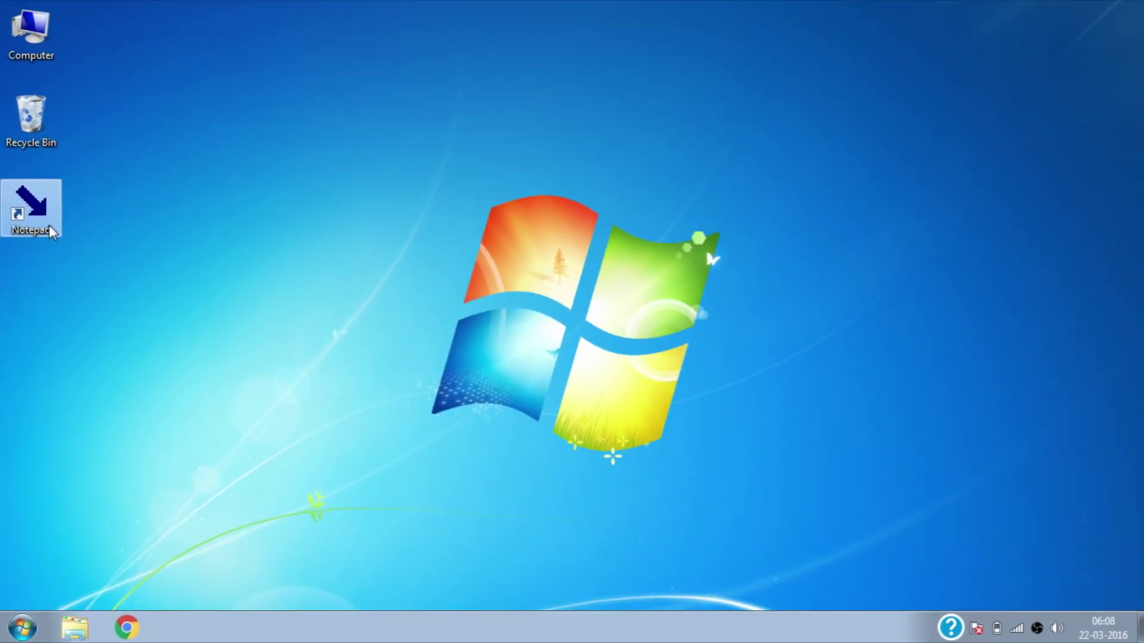
Step: Launch Notepad from the renamed desktop shortcut and enter the sample text "this is test text....."
right_click(49, 224)
click(115, 174)
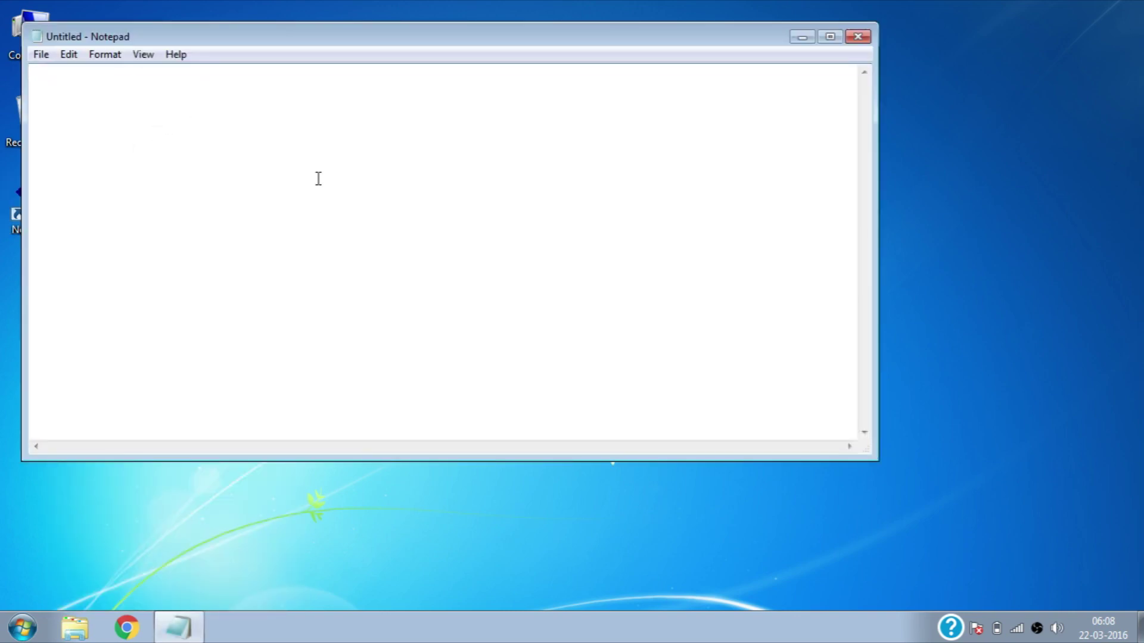
text(this is test text.....)
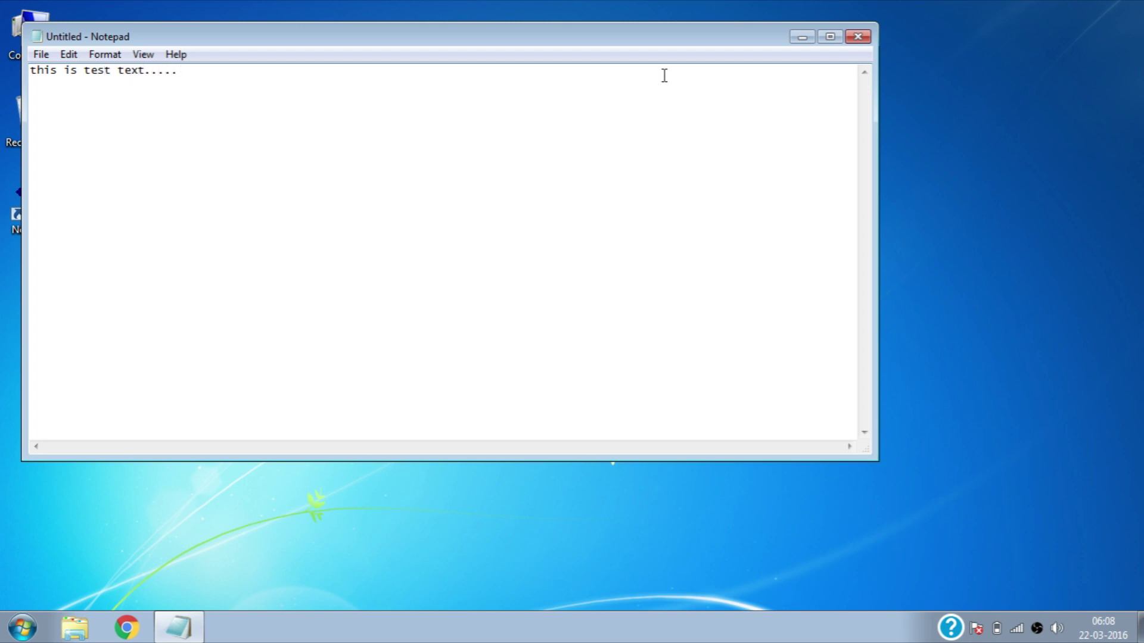
Step: Minimize the Notepad window to the system tray and restore it from its tray icon, twice, the second time from the hidden icons
click(802, 38)
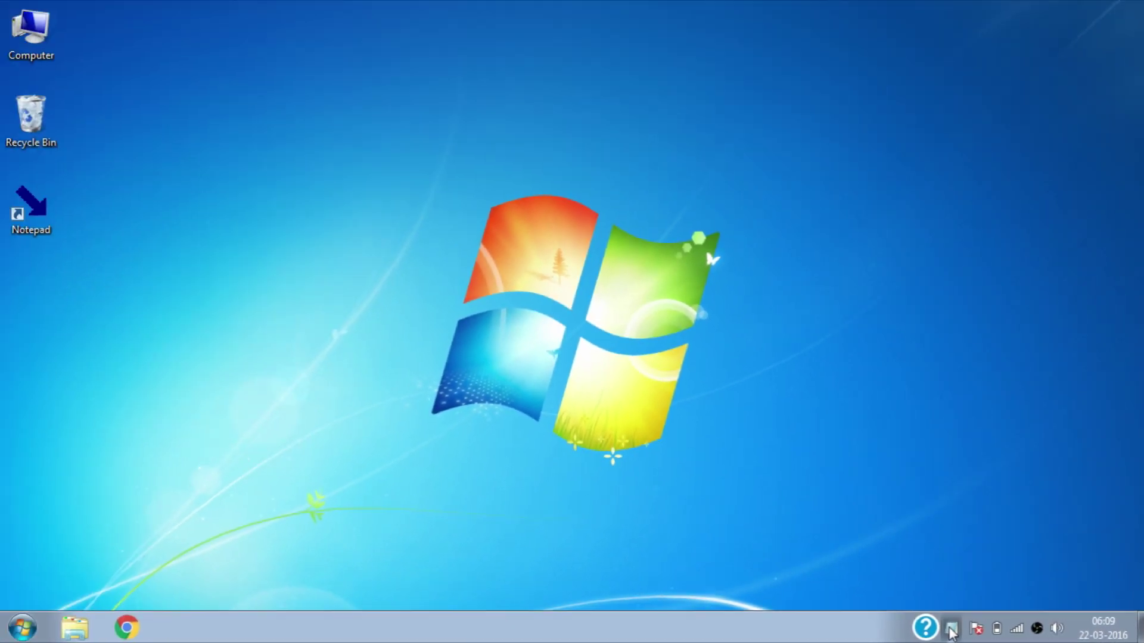
click(951, 629)
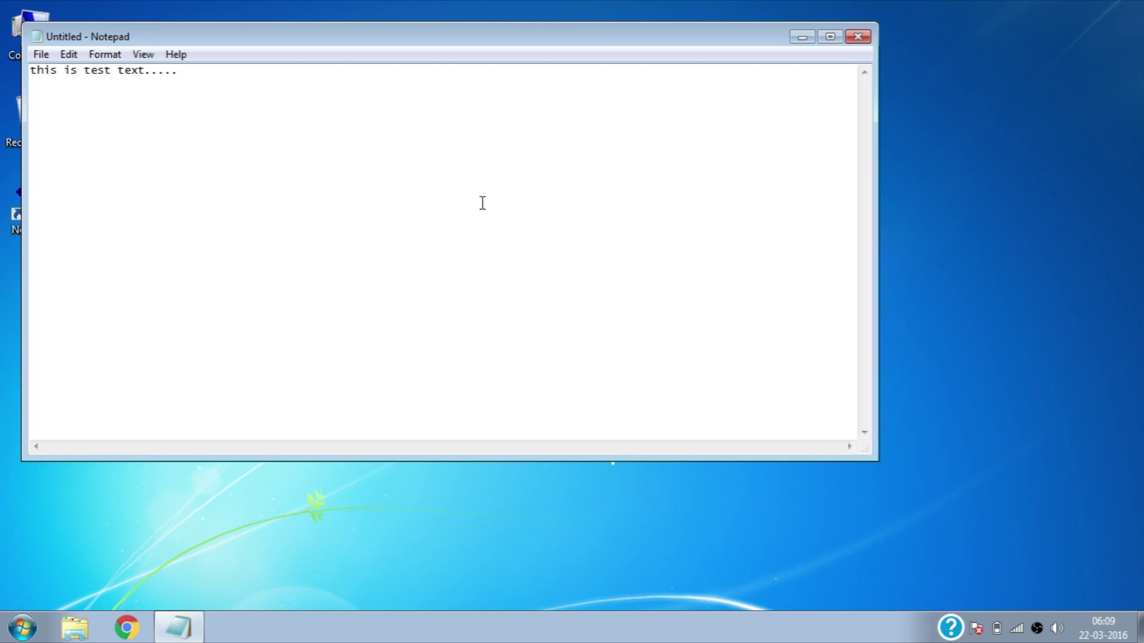
click(802, 37)
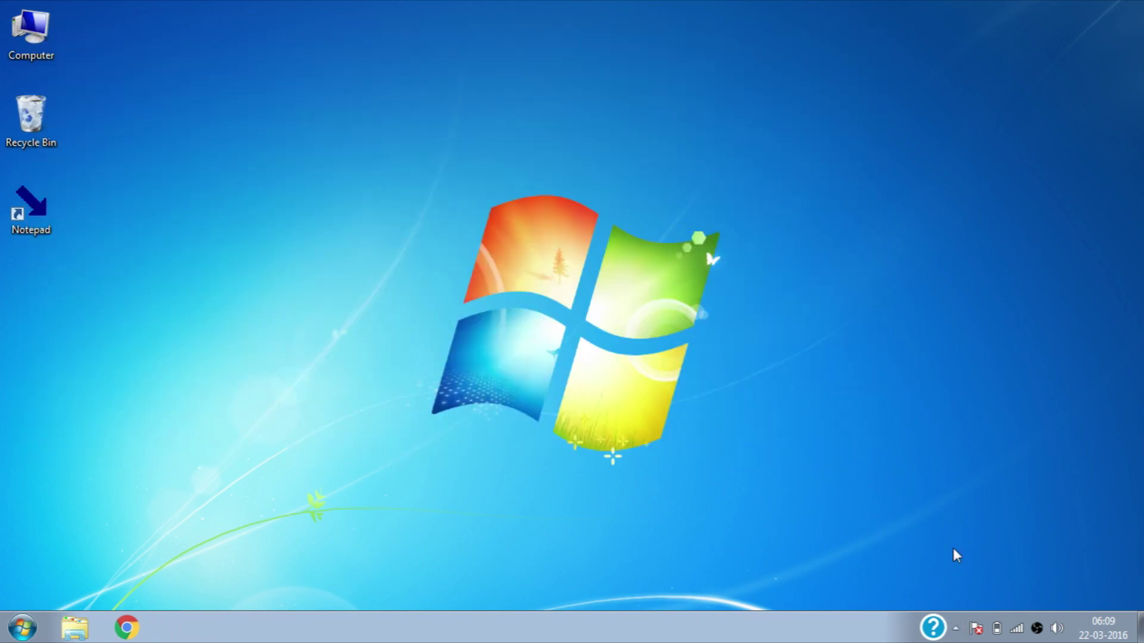
click(955, 631)
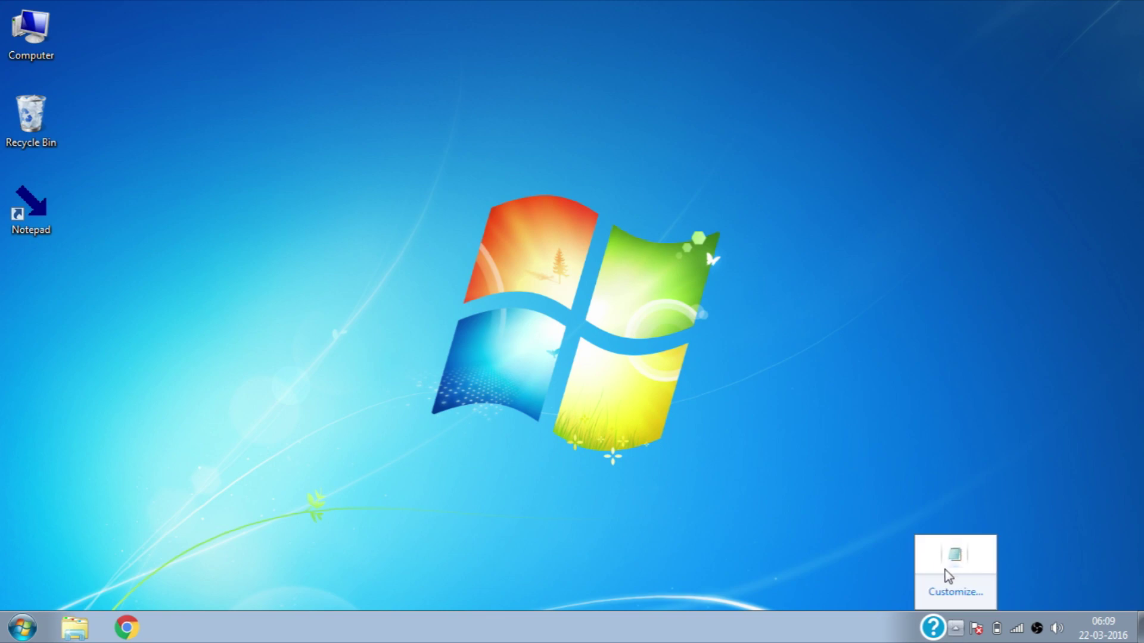
right_click(954, 557)
click(999, 569)
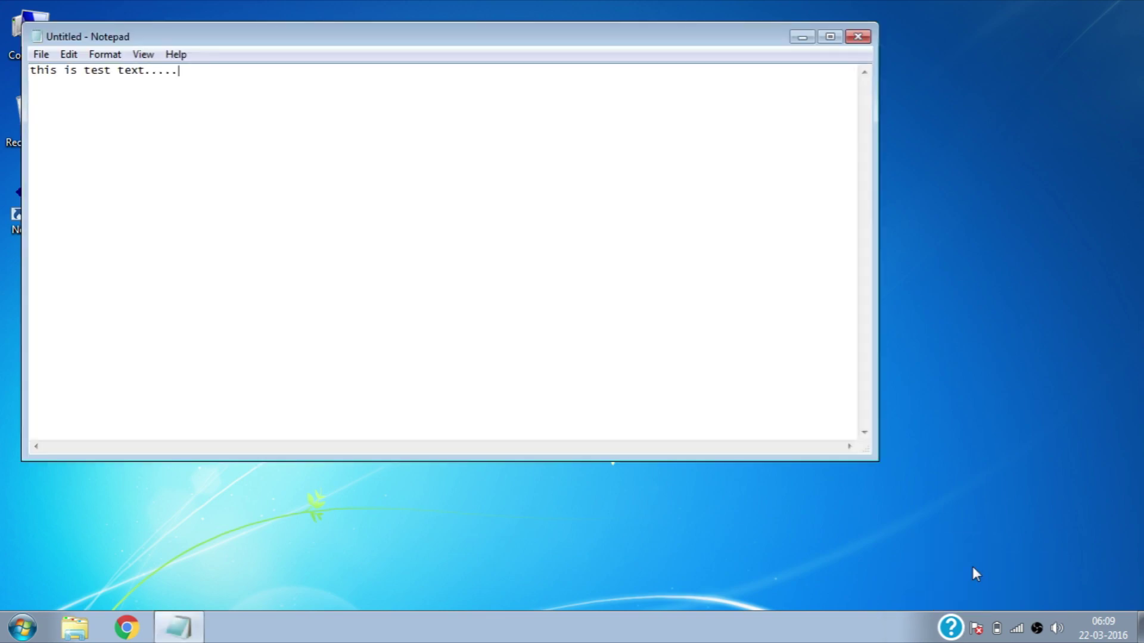